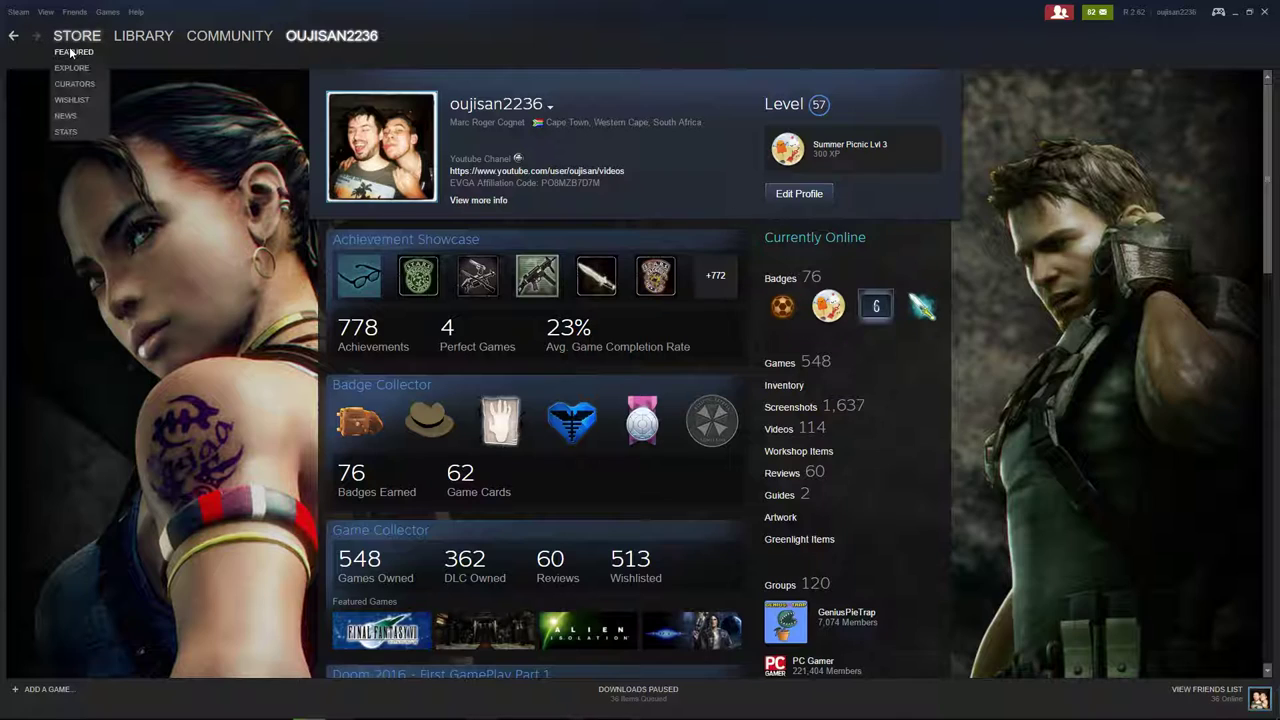
- Leave the profile for the Steam store front page of featured games
click(70, 53)
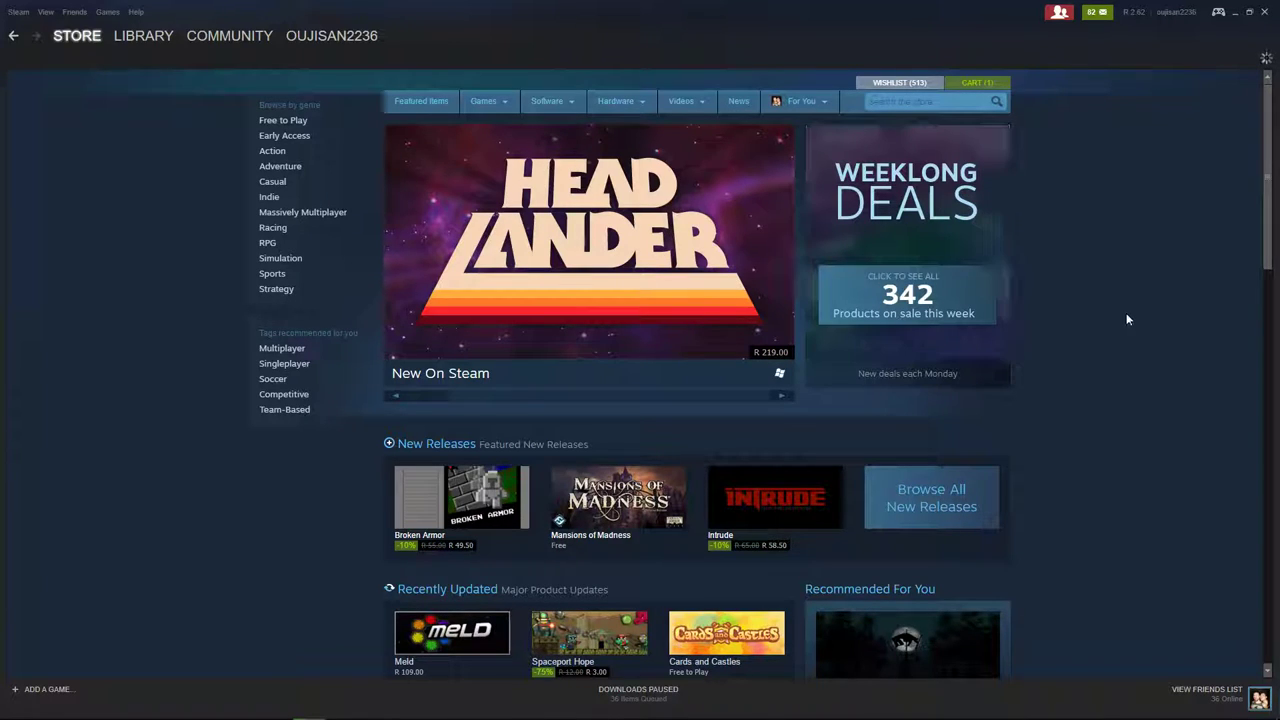
scroll(1082, 427, down, 2)
scroll(1080, 427, down, 2)
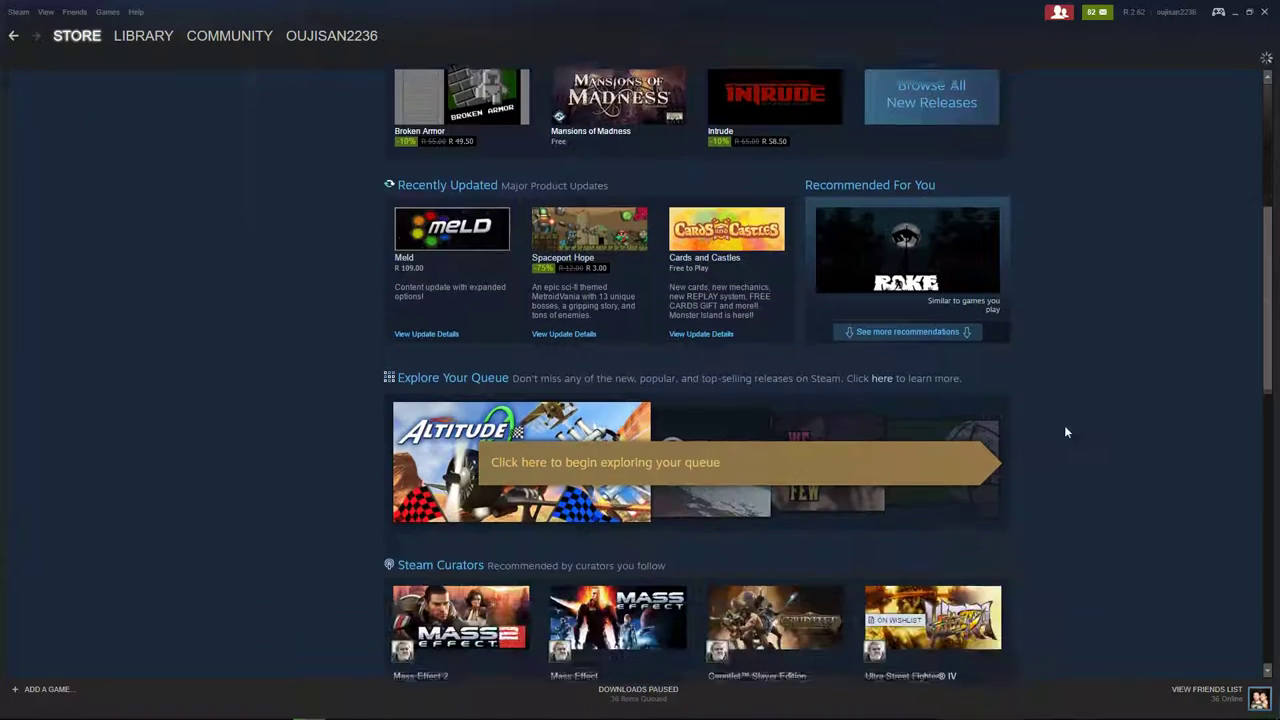
scroll(1064, 430, down, 2)
scroll(1058, 420, down, 2)
scroll(1057, 418, down, 1)
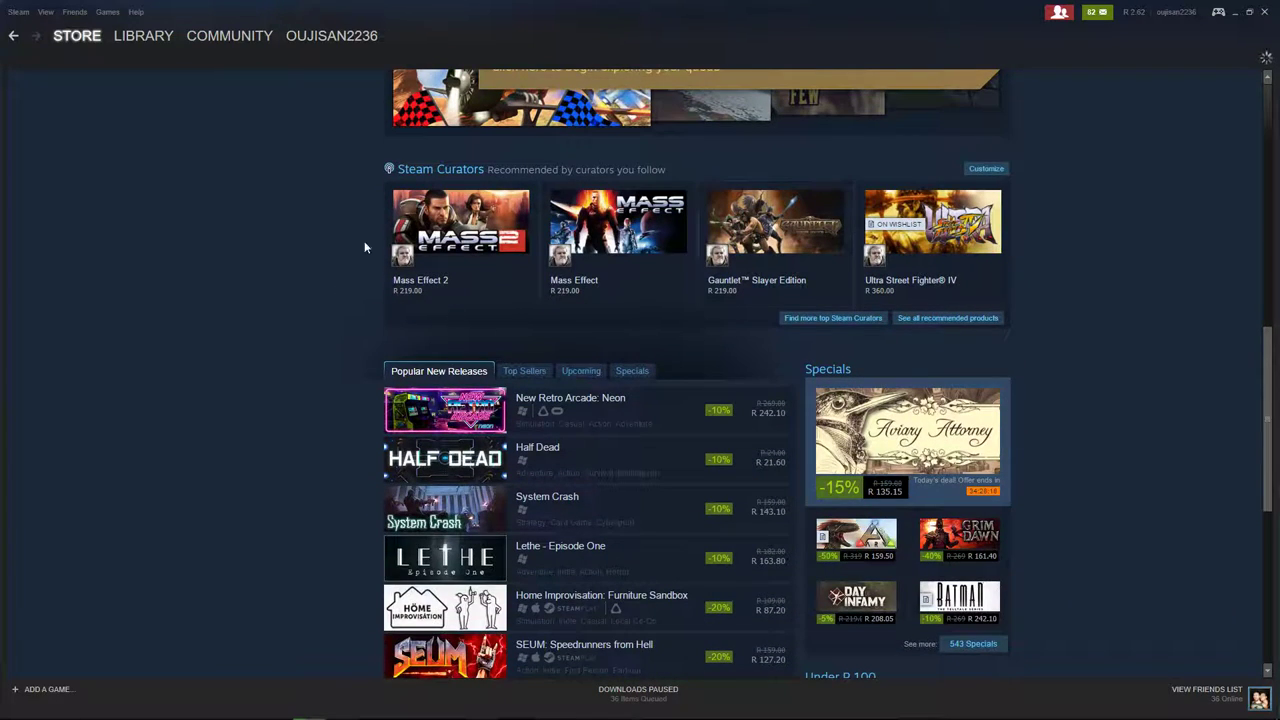
scroll(1133, 249, down, 1)
scroll(1138, 241, down, 1)
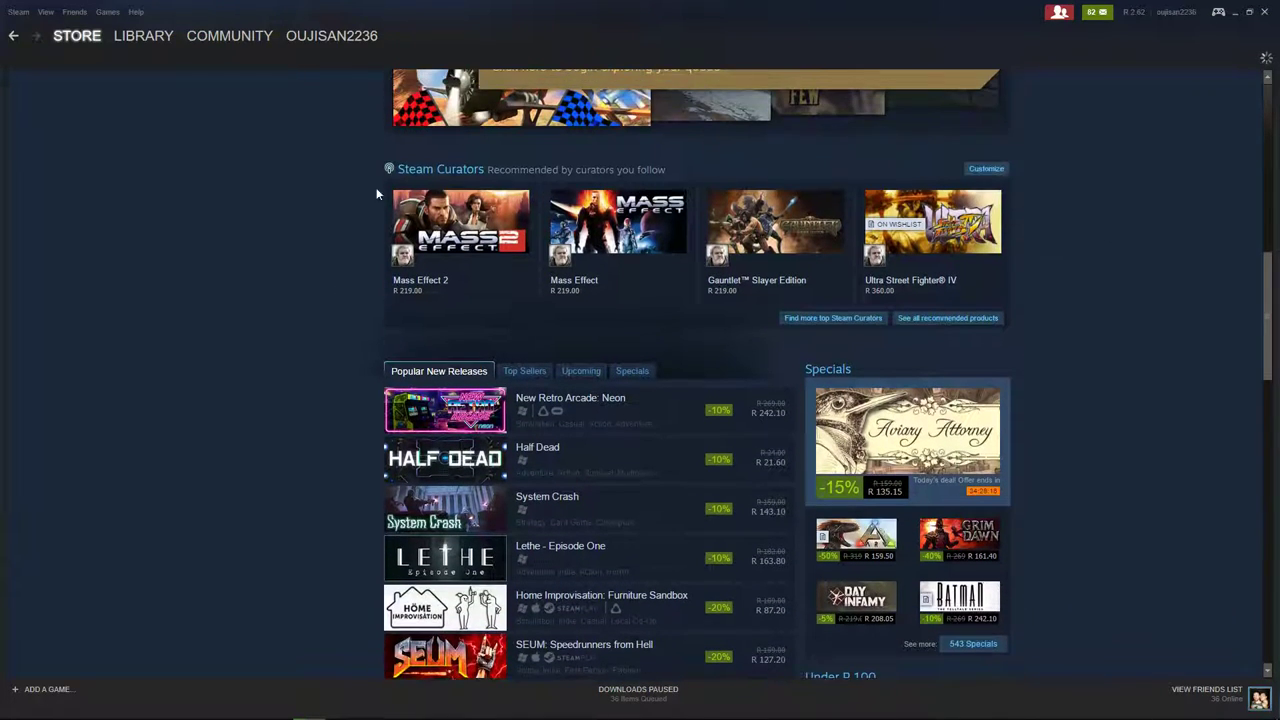
scroll(1231, 433, down, 2)
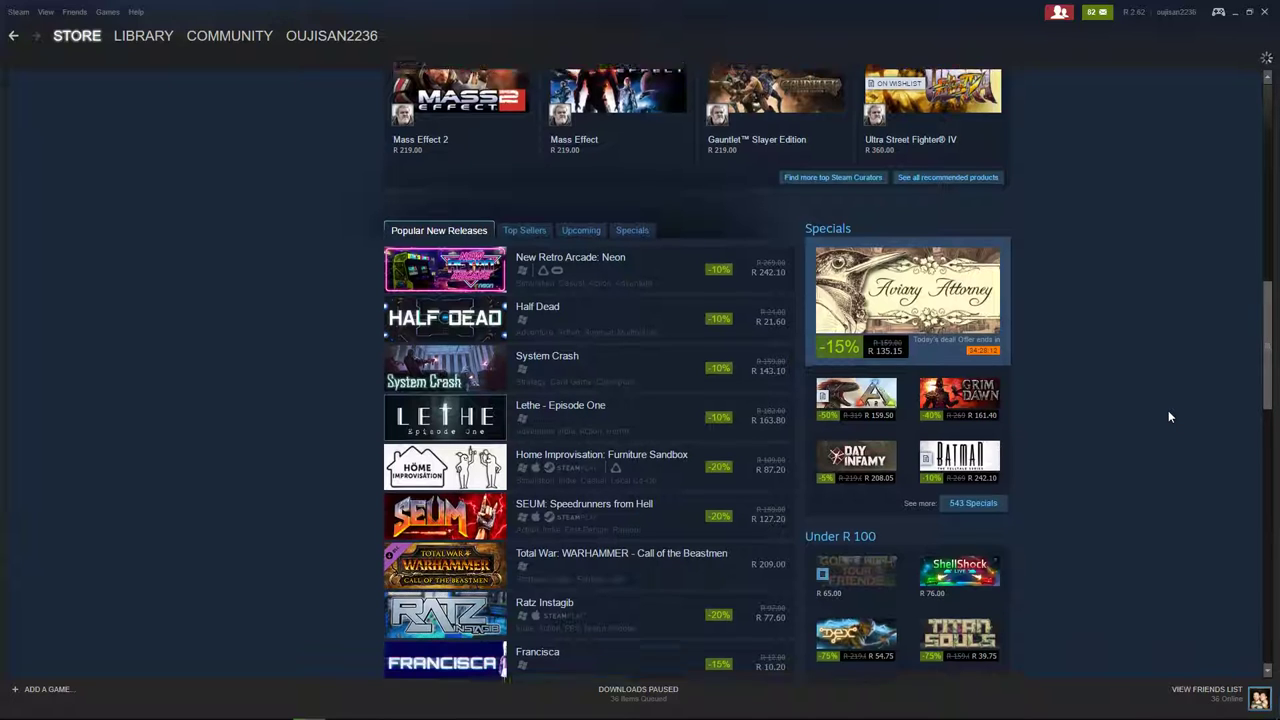
scroll(1165, 405, down, 2)
scroll(1180, 380, down, 2)
scroll(1198, 366, up, 2)
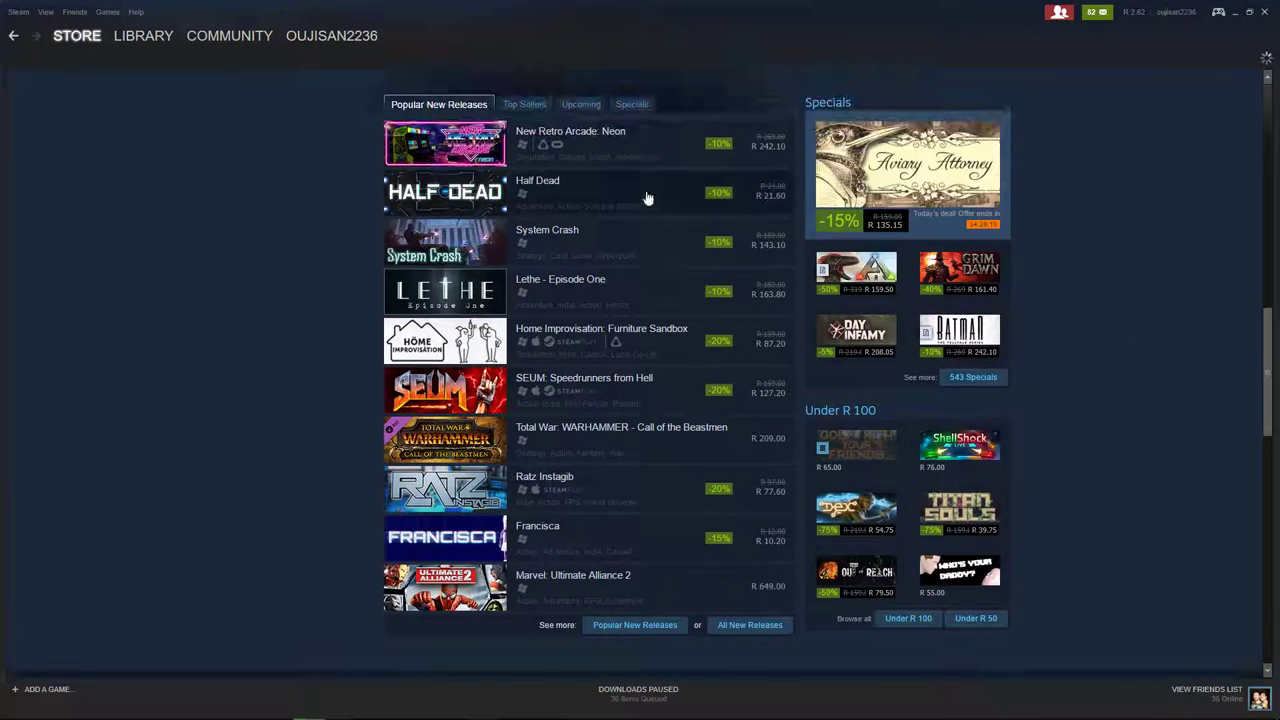
scroll(1184, 397, up, 2)
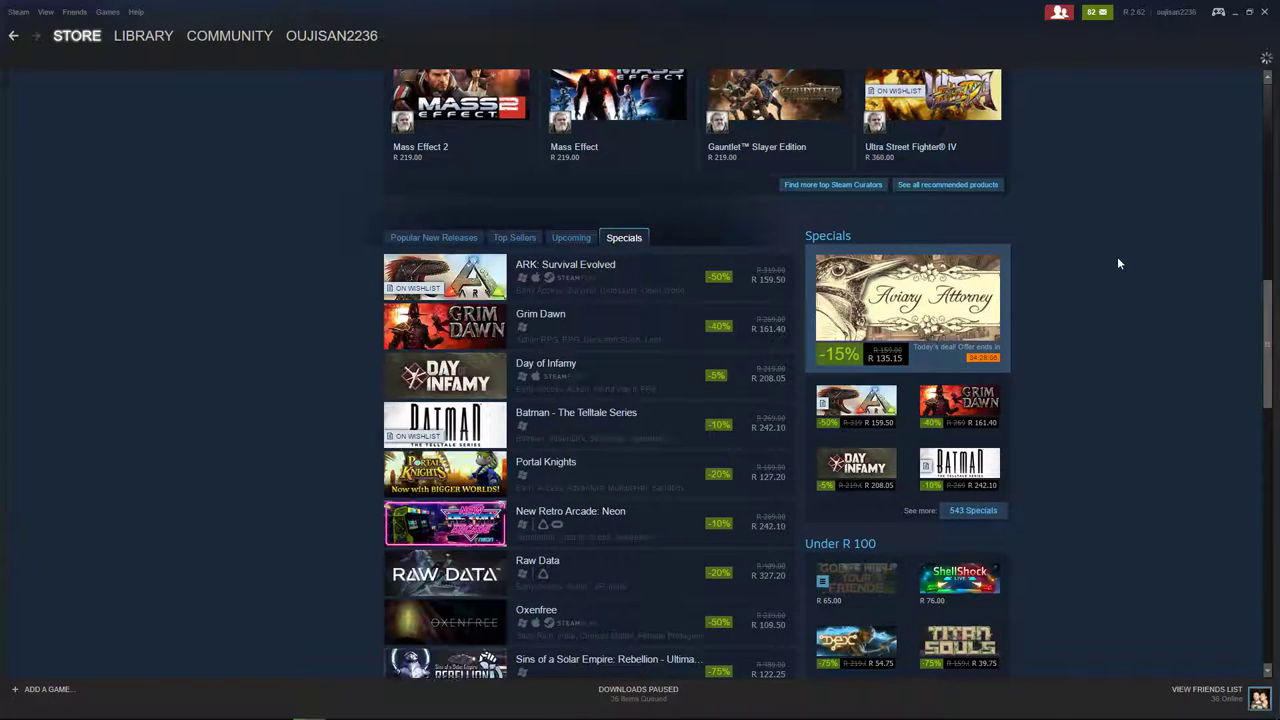
scroll(1117, 256, down, 1)
scroll(1117, 256, down, 2)
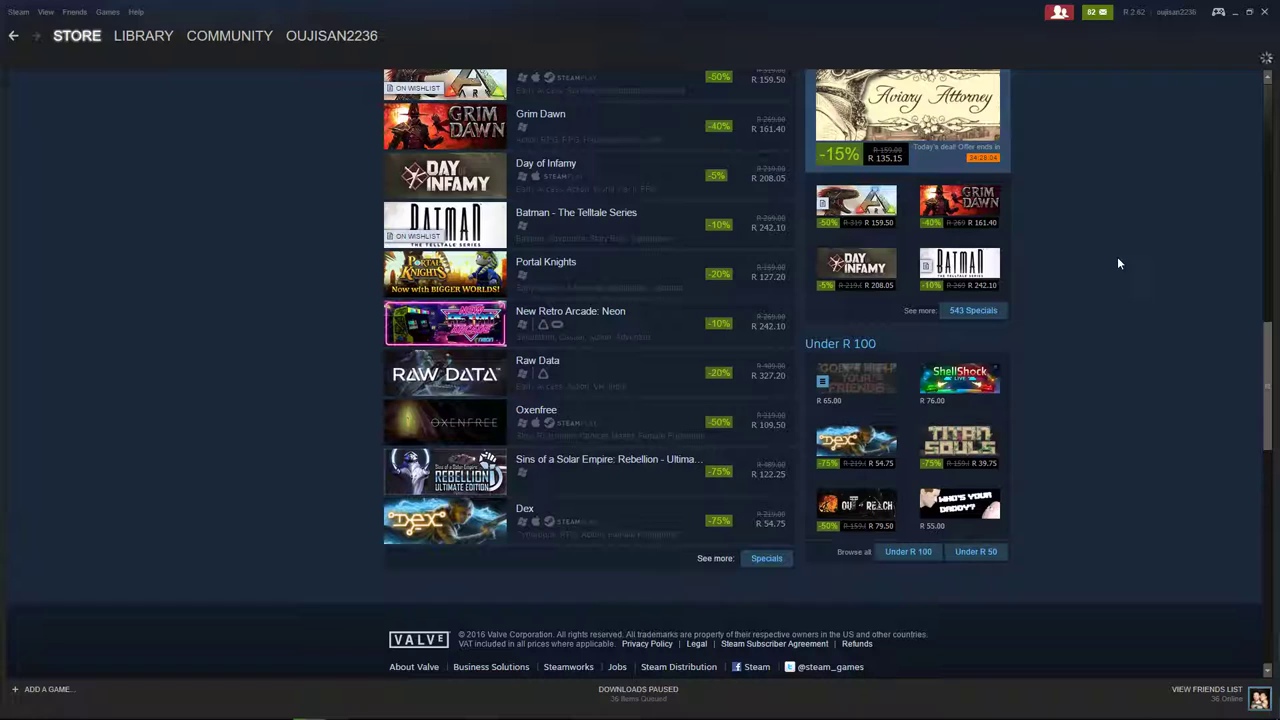
scroll(692, 304, up, 3)
- Switch the store front page list to Top Sellers
click(515, 231)
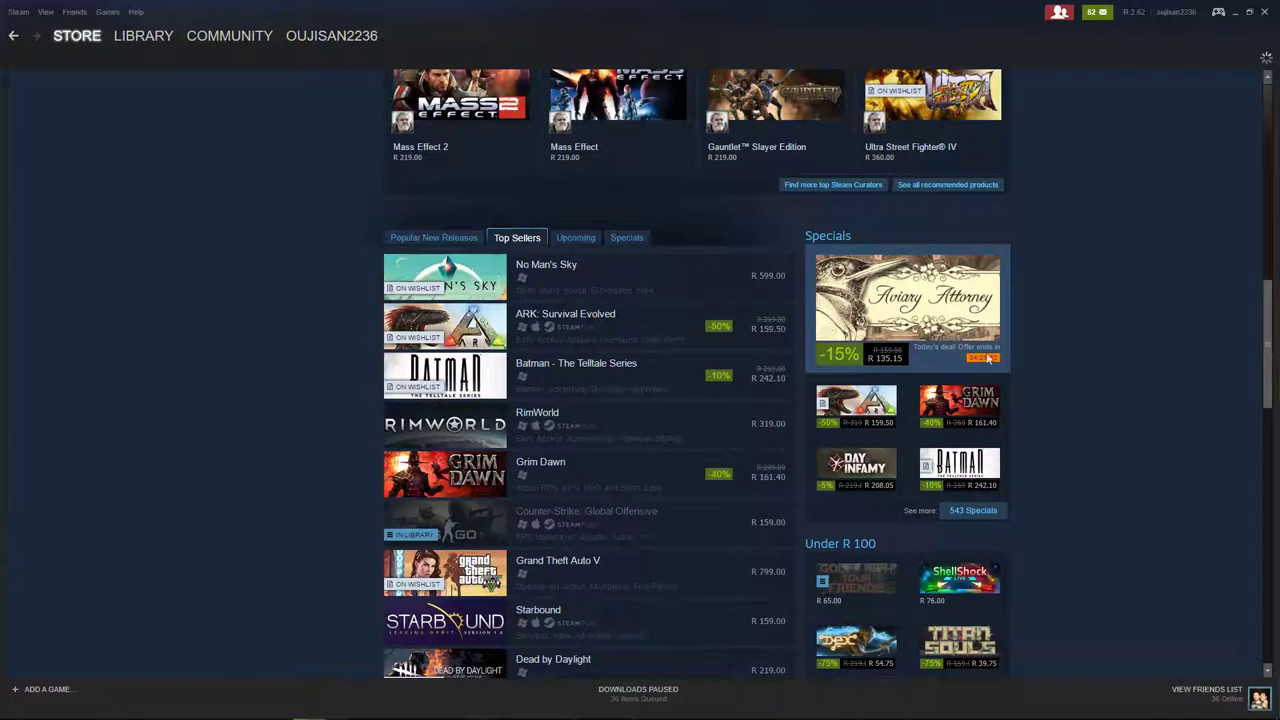
scroll(1208, 378, down, 1)
scroll(1208, 378, down, 1)
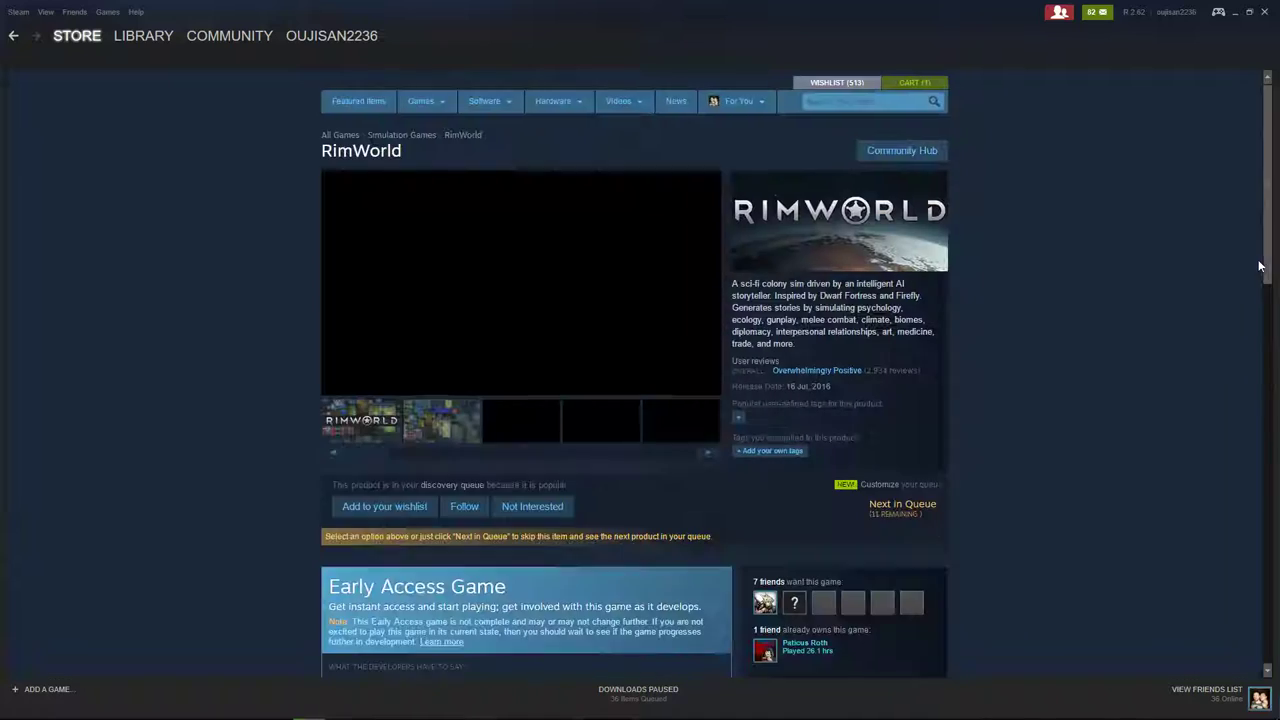
scroll(1147, 375, down, 2)
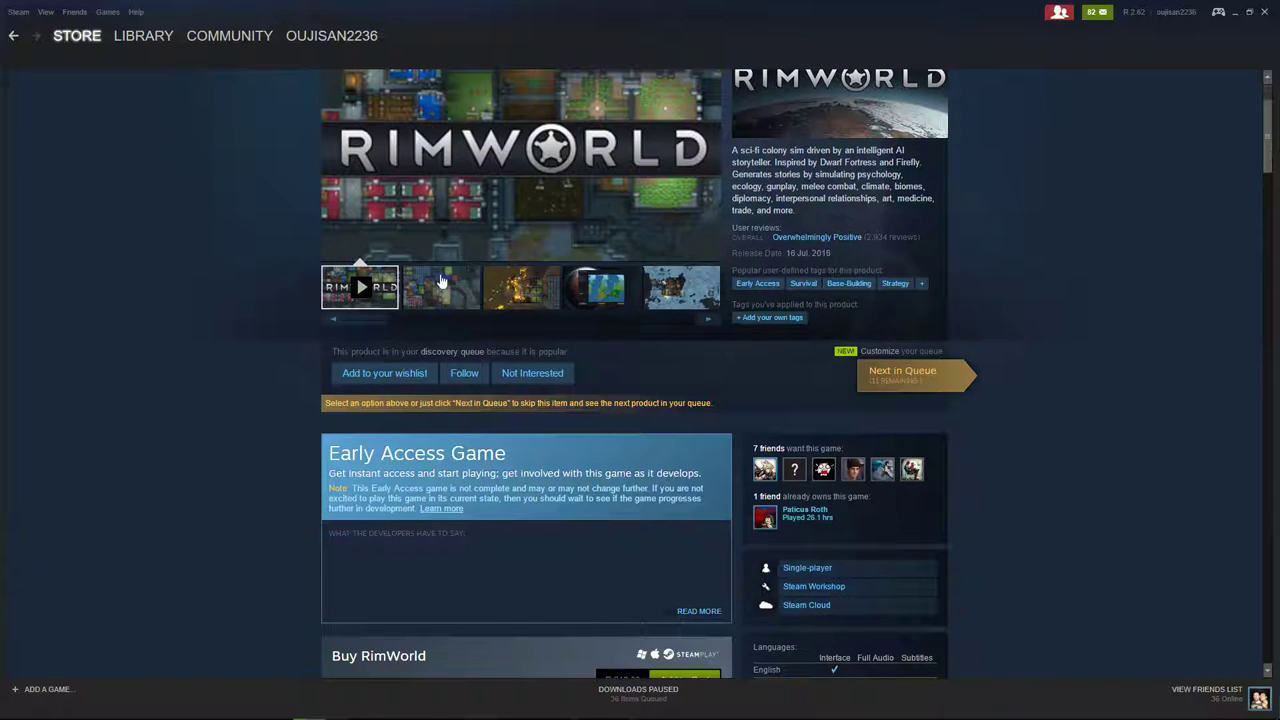
scroll(1045, 343, up, 3)
- Browse RimWorld's gallery: burning colony, world map, snowy base and later screenshots
click(507, 422)
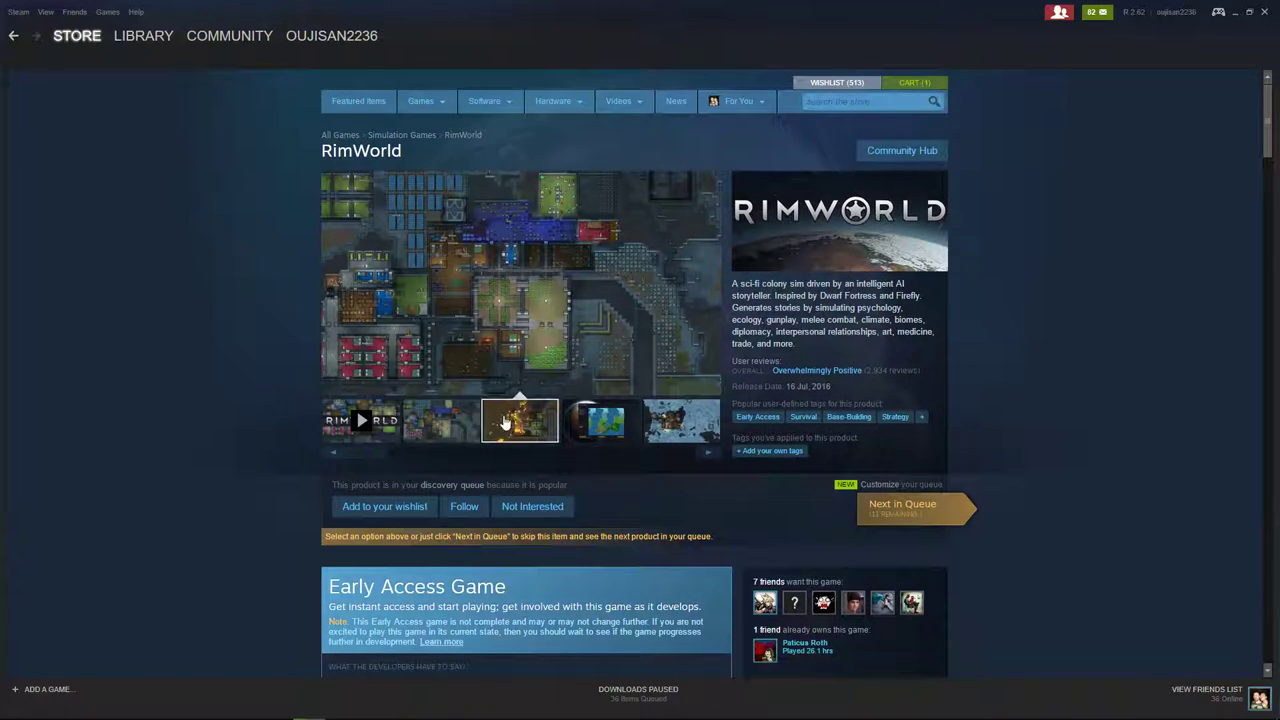
click(600, 420)
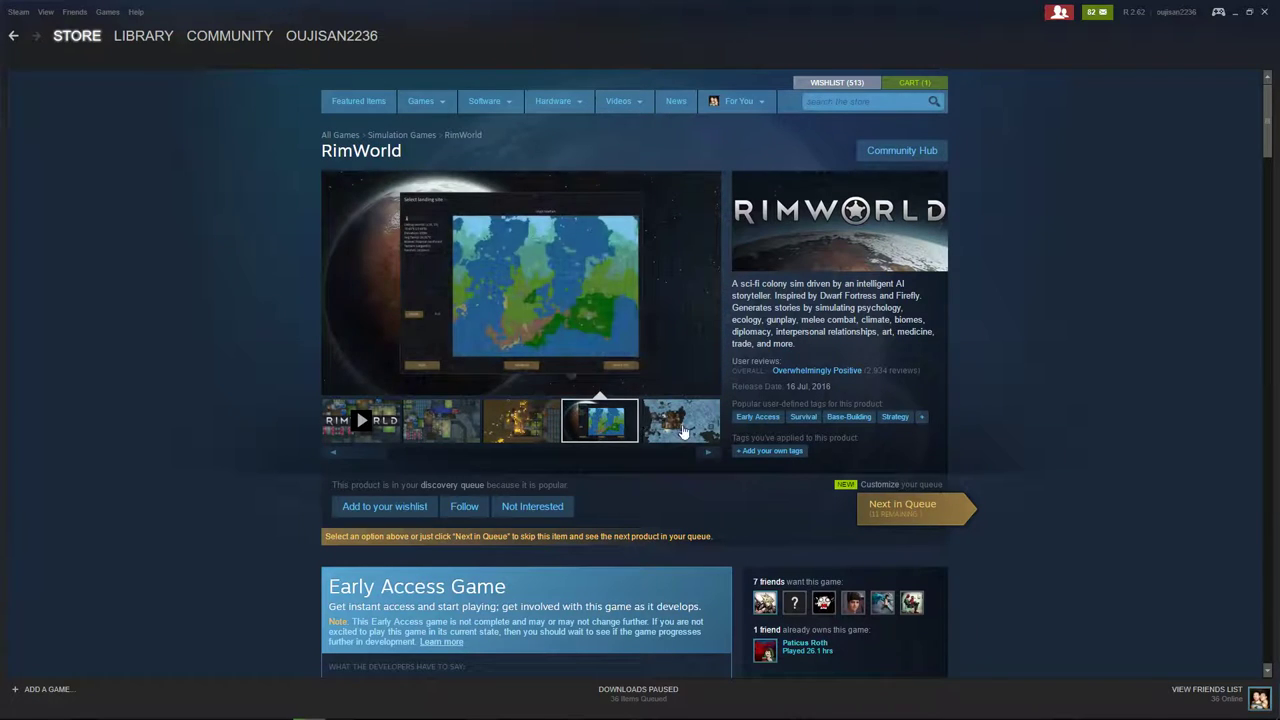
click(683, 430)
click(706, 452)
click(706, 452)
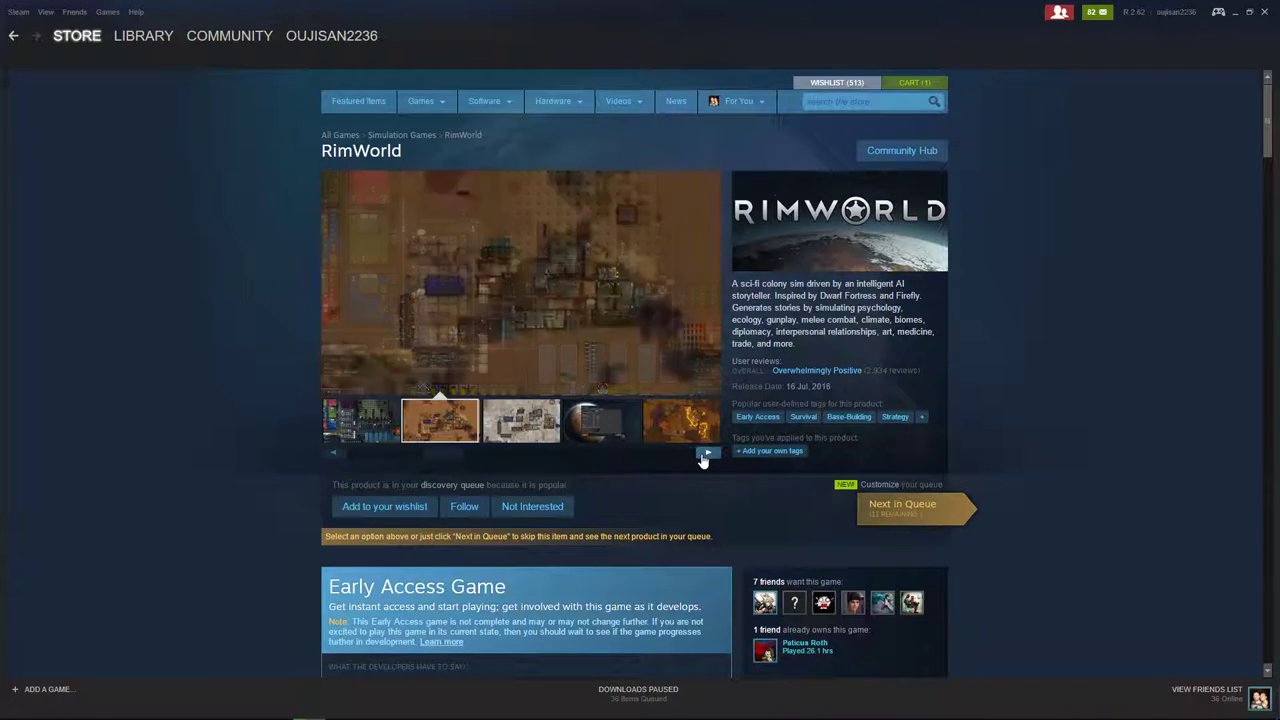
click(706, 452)
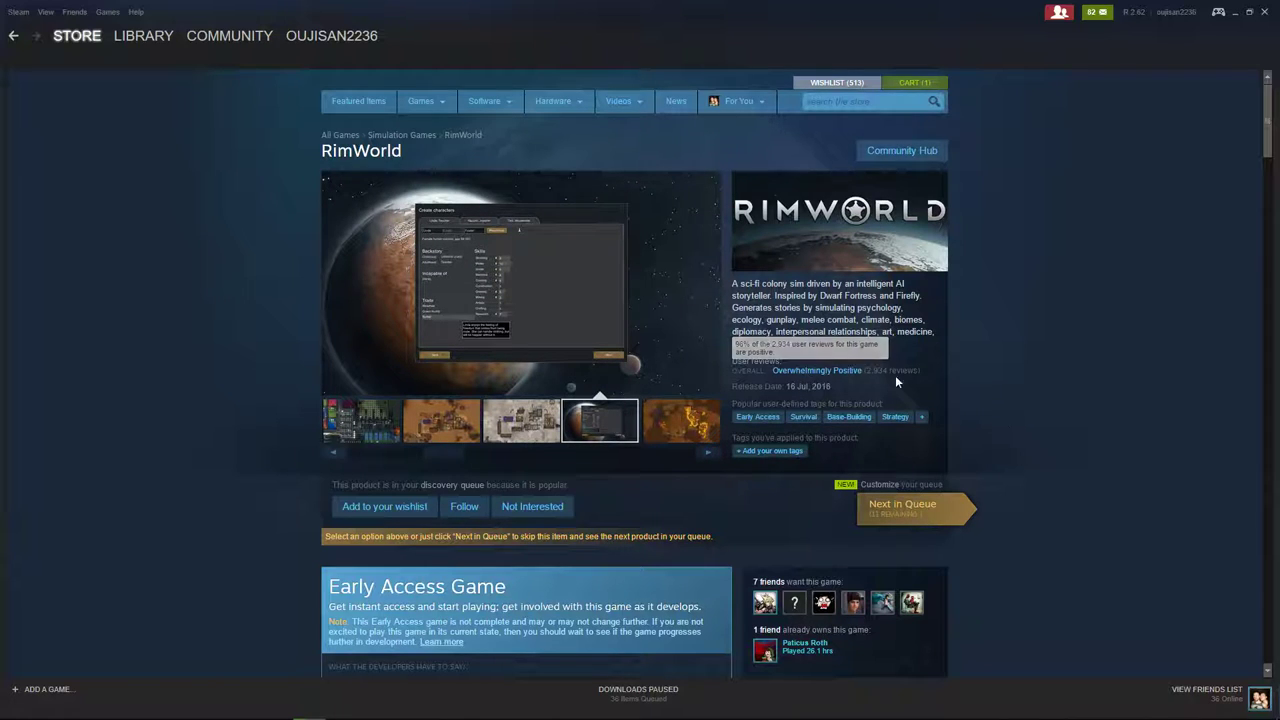
drag(451, 465, 366, 458)
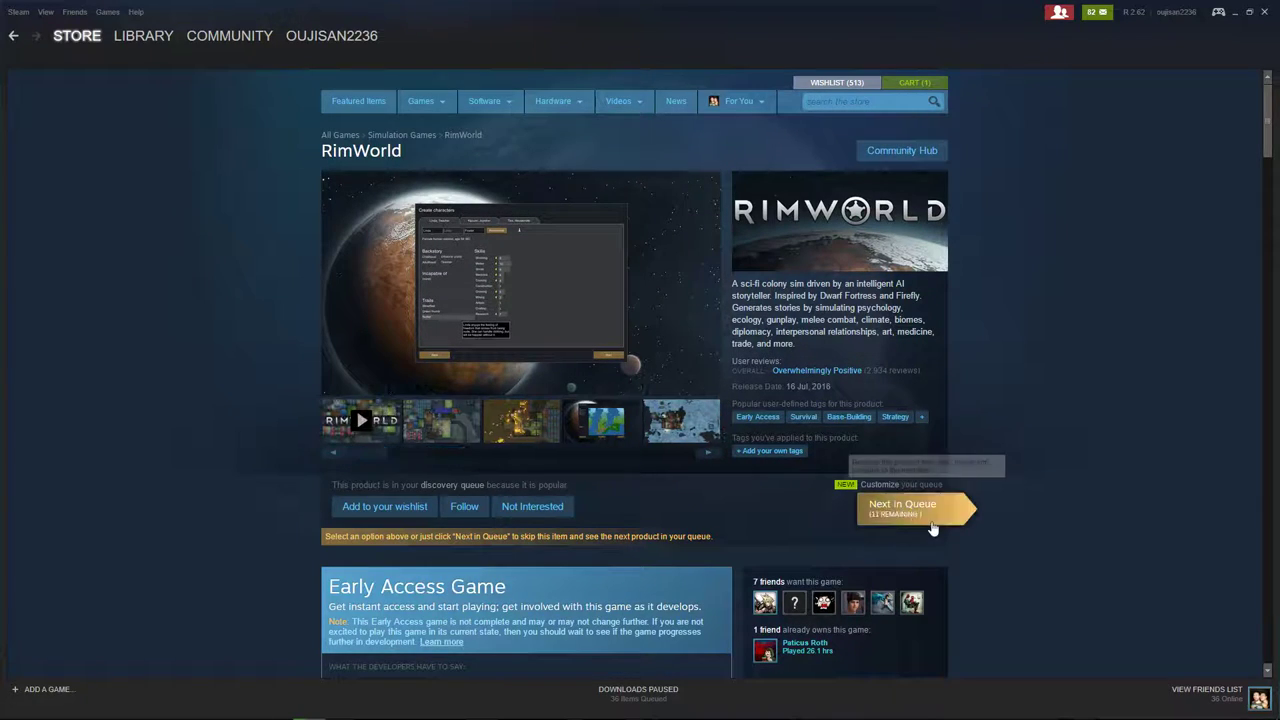
scroll(930, 536, down, 5)
scroll(930, 536, down, 2)
scroll(930, 540, down, 10)
scroll(930, 540, down, 3)
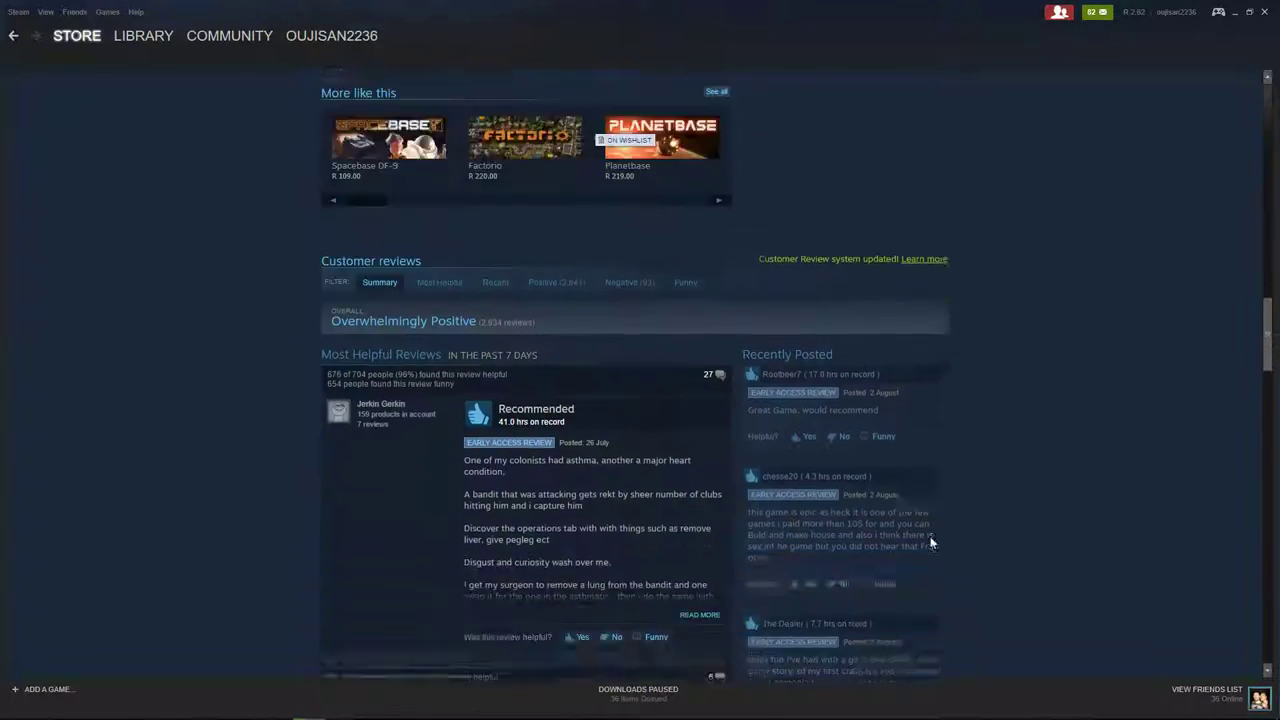
scroll(930, 540, down, 3)
scroll(987, 523, up, 3)
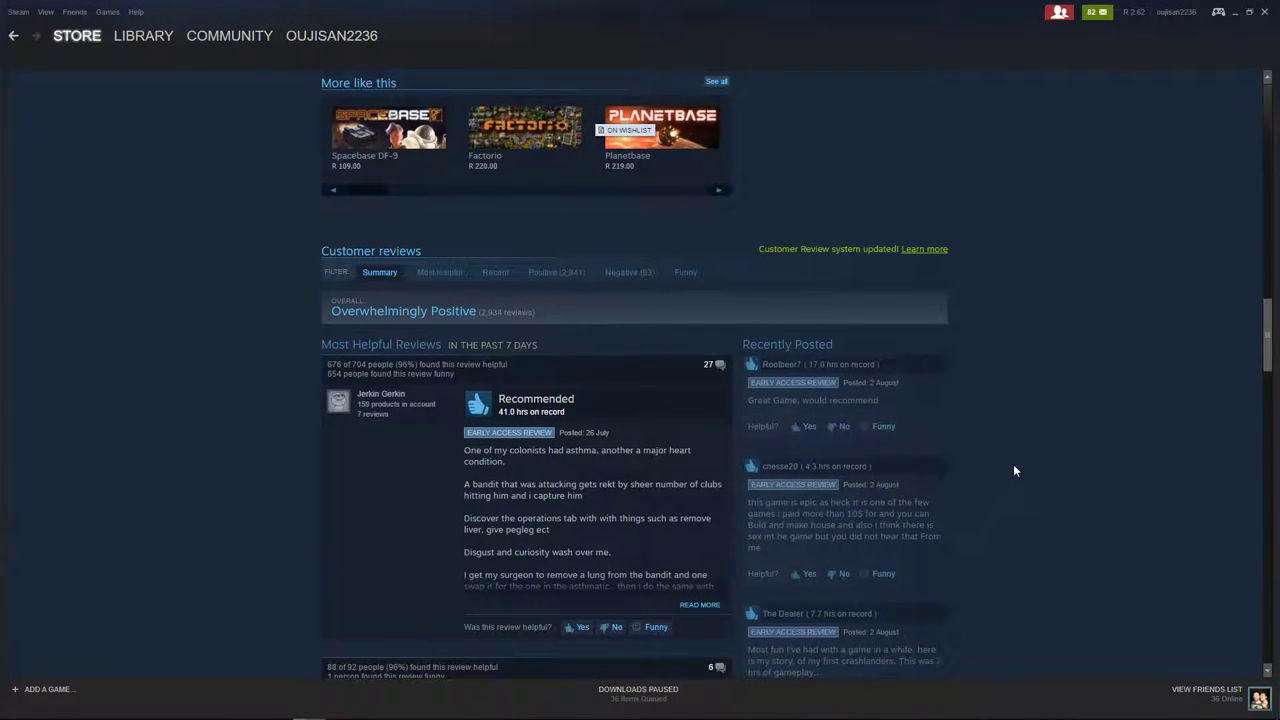
scroll(1013, 470, up, 3)
scroll(1013, 470, up, 4)
scroll(1013, 470, up, 5)
scroll(972, 481, up, 2)
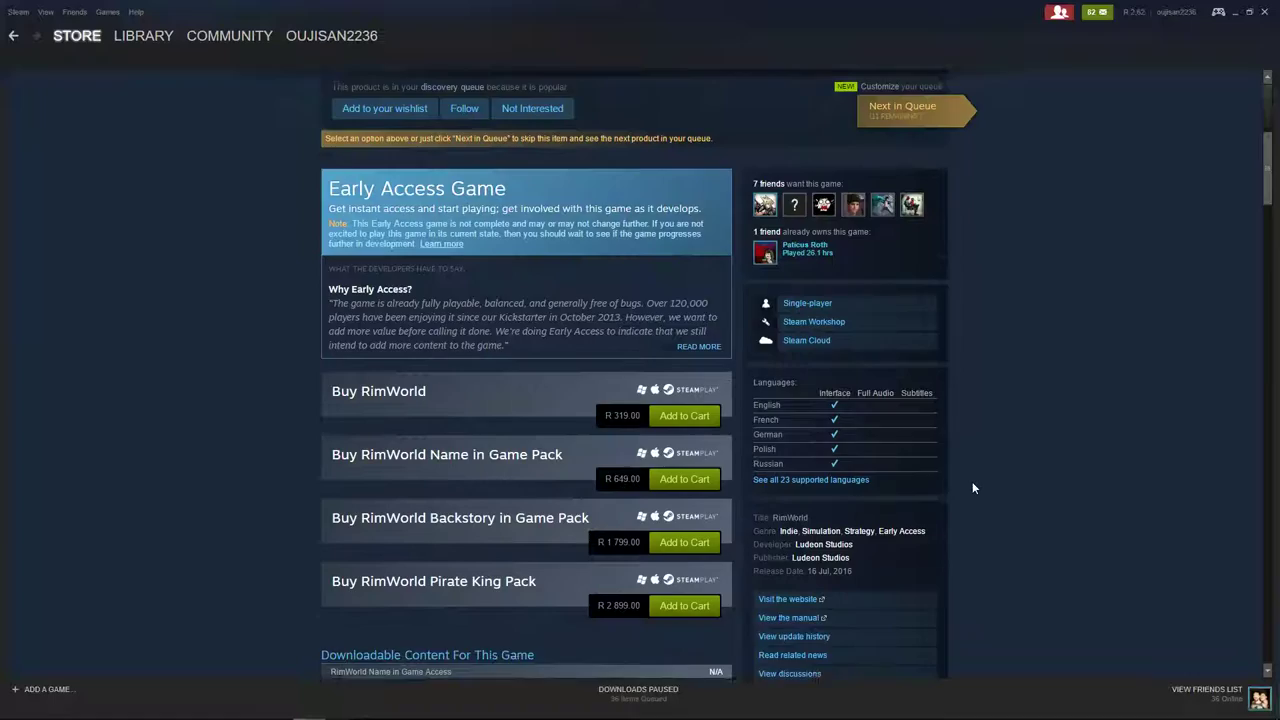
scroll(972, 473, up, 3)
drag(509, 463, 334, 477)
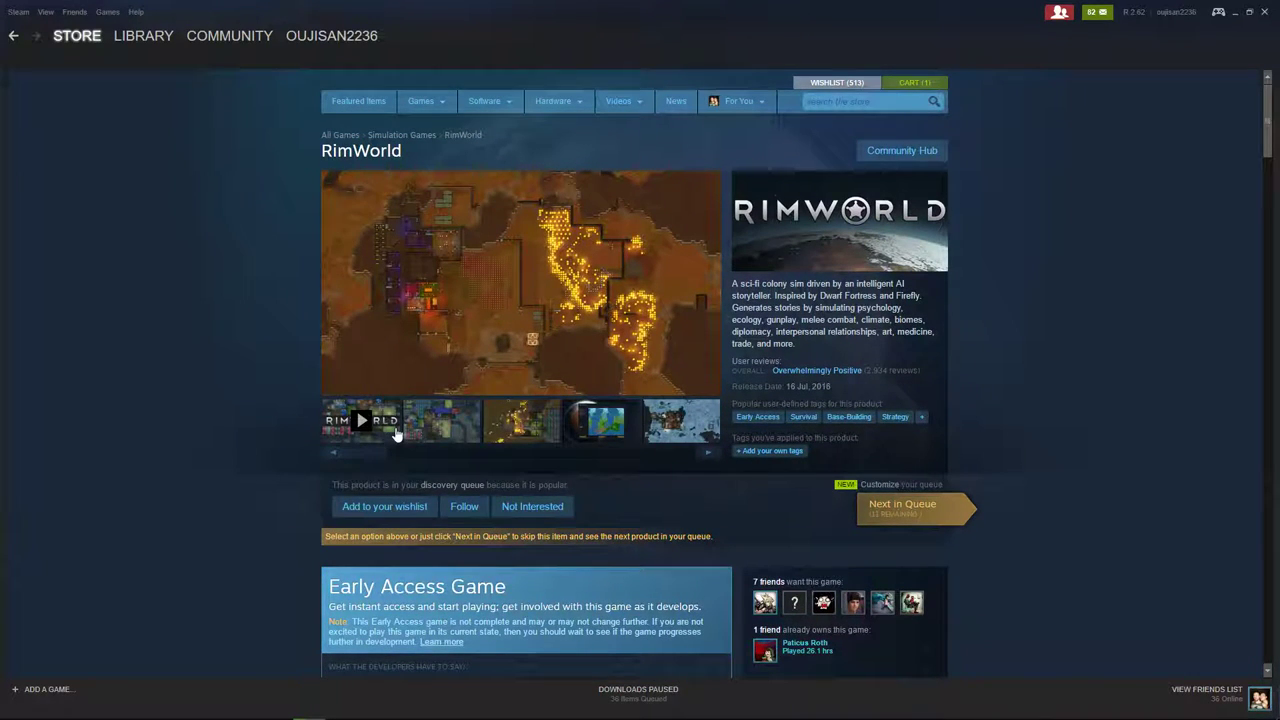
- Review another RimWorld screenshot and add RimWorld to the wishlist
click(440, 420)
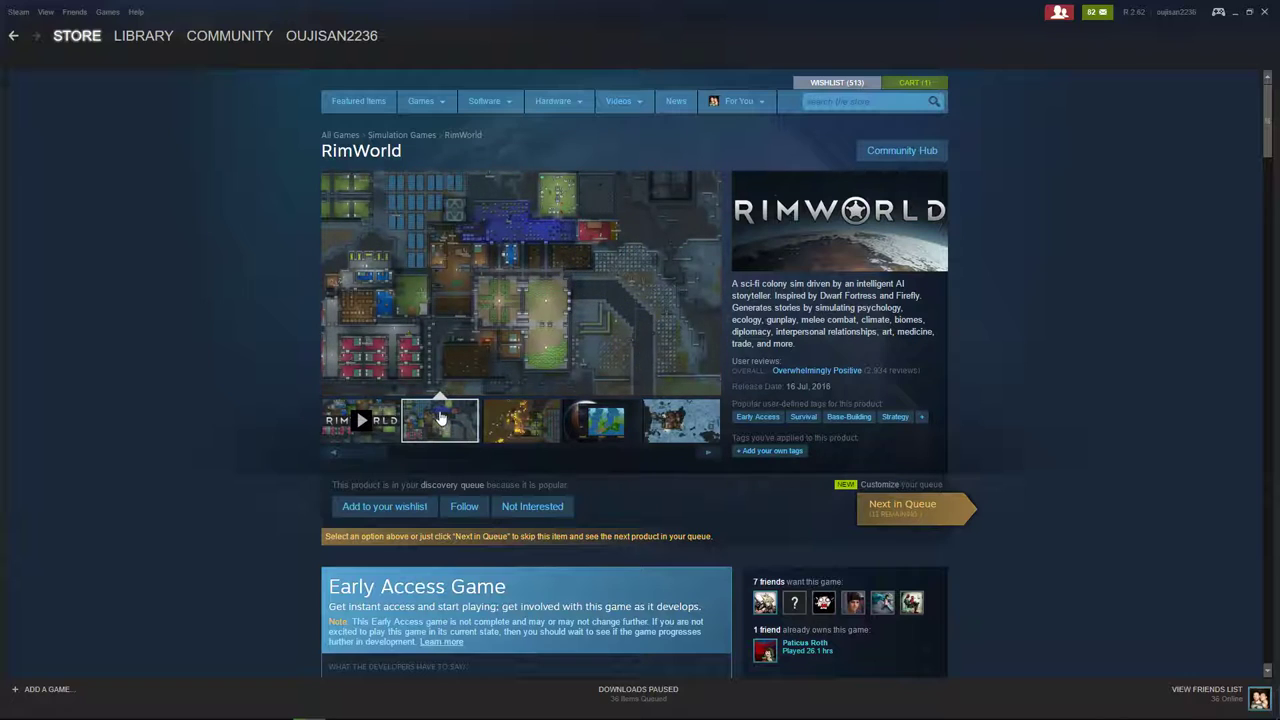
scroll(470, 500, down, 1)
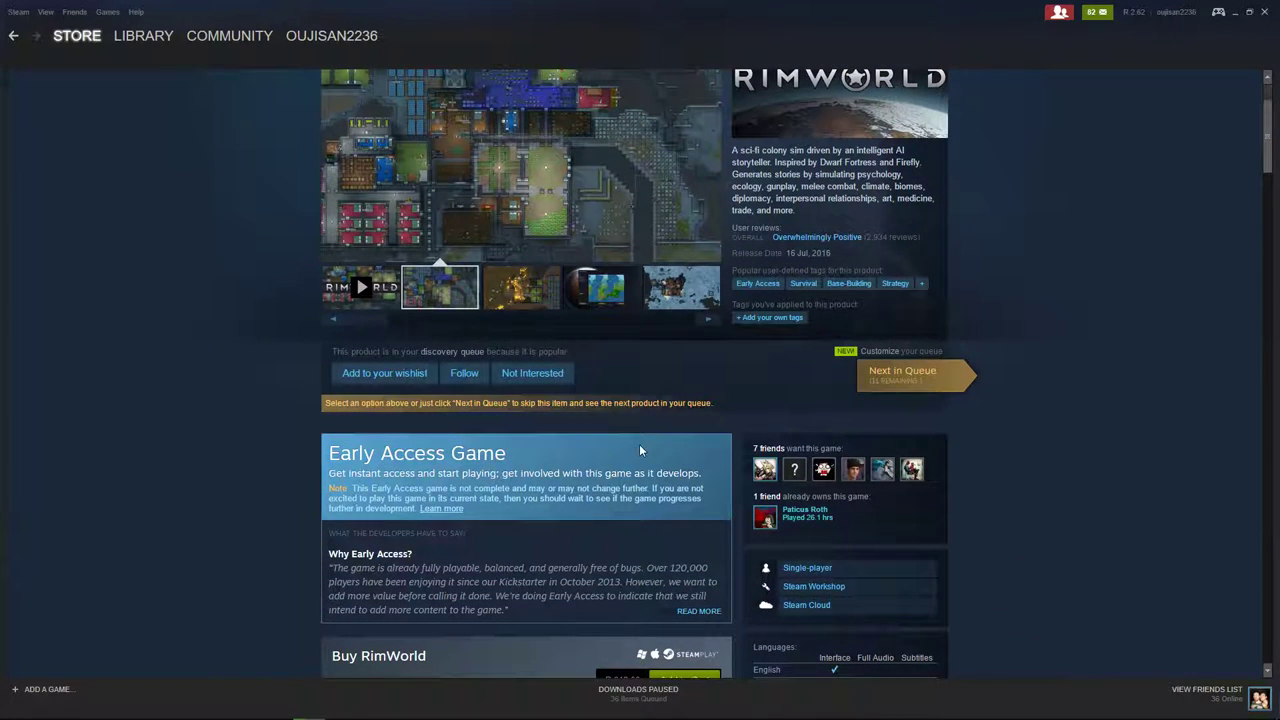
scroll(639, 449, down, 1)
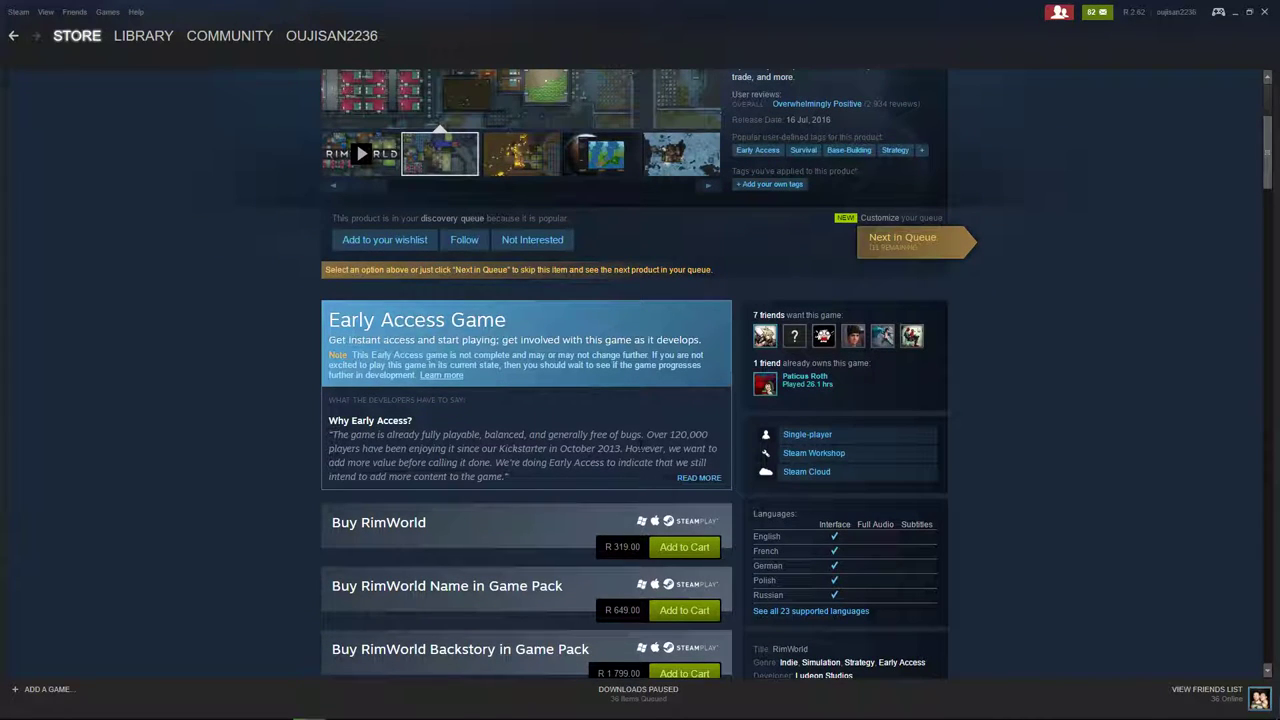
scroll(604, 477, down, 3)
scroll(604, 477, up, 4)
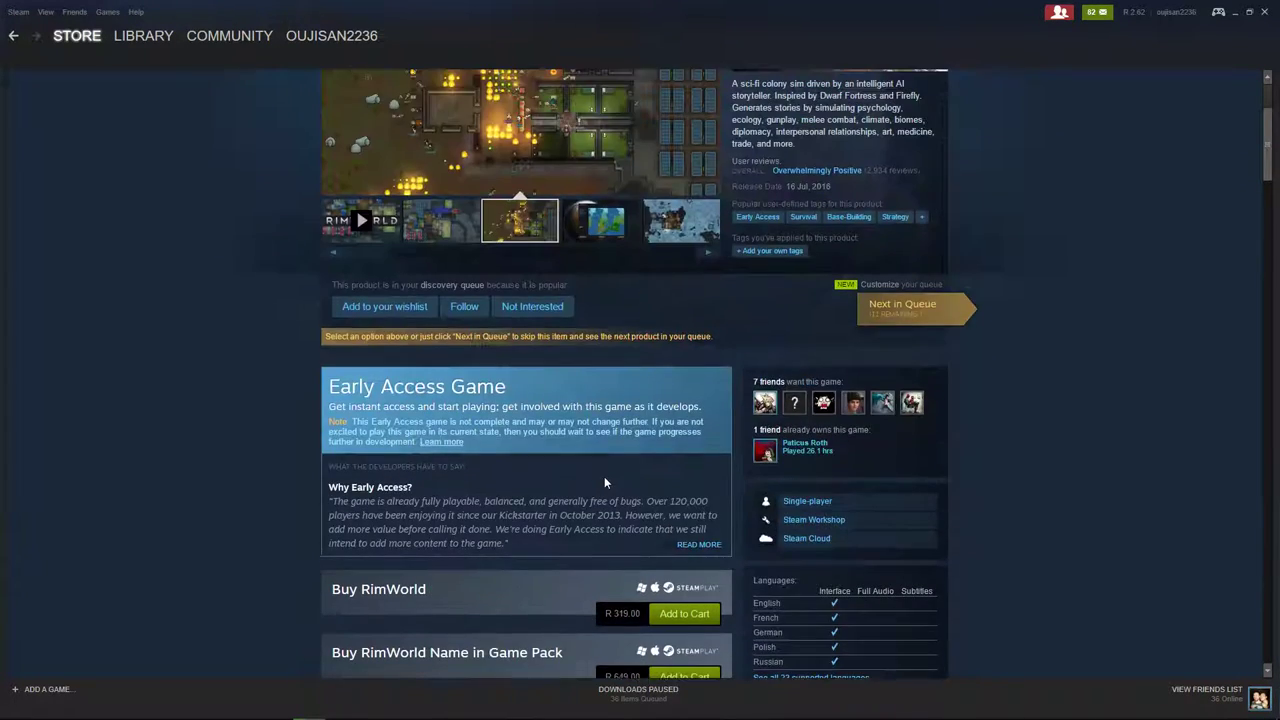
scroll(604, 478, up, 2)
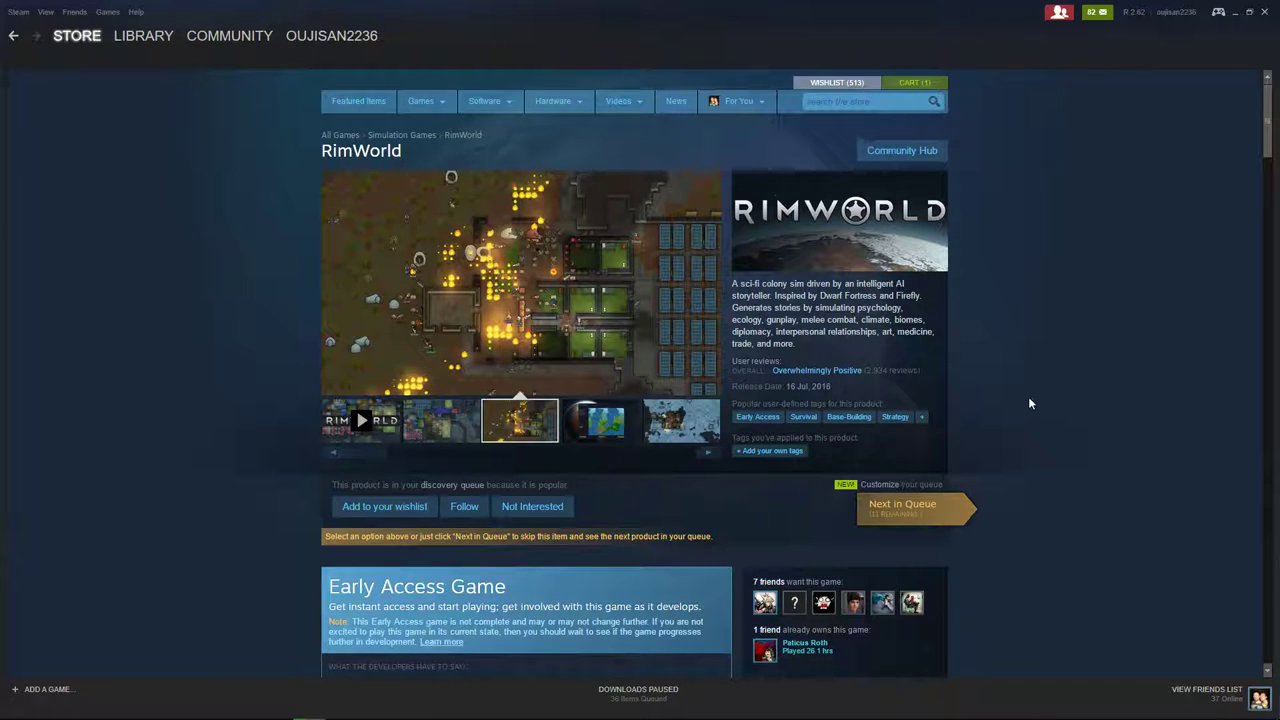
scroll(1030, 375, down, 3)
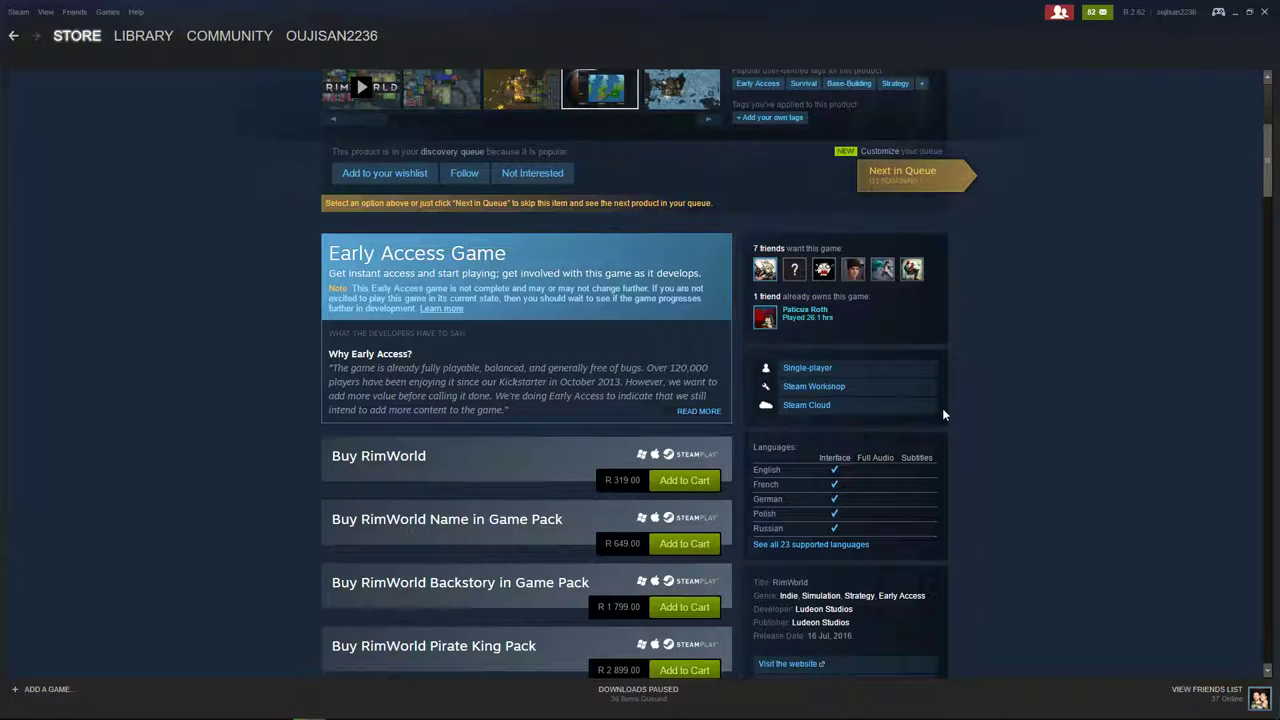
scroll(960, 410, up, 3)
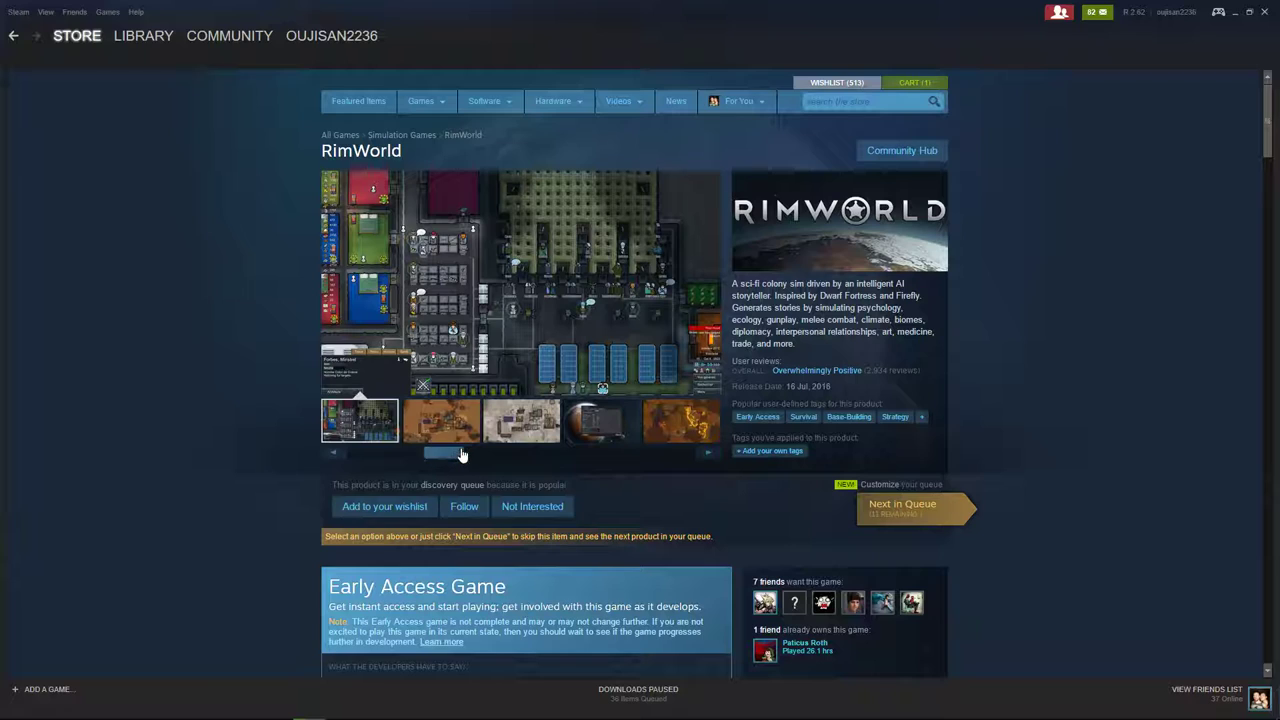
drag(457, 451, 280, 450)
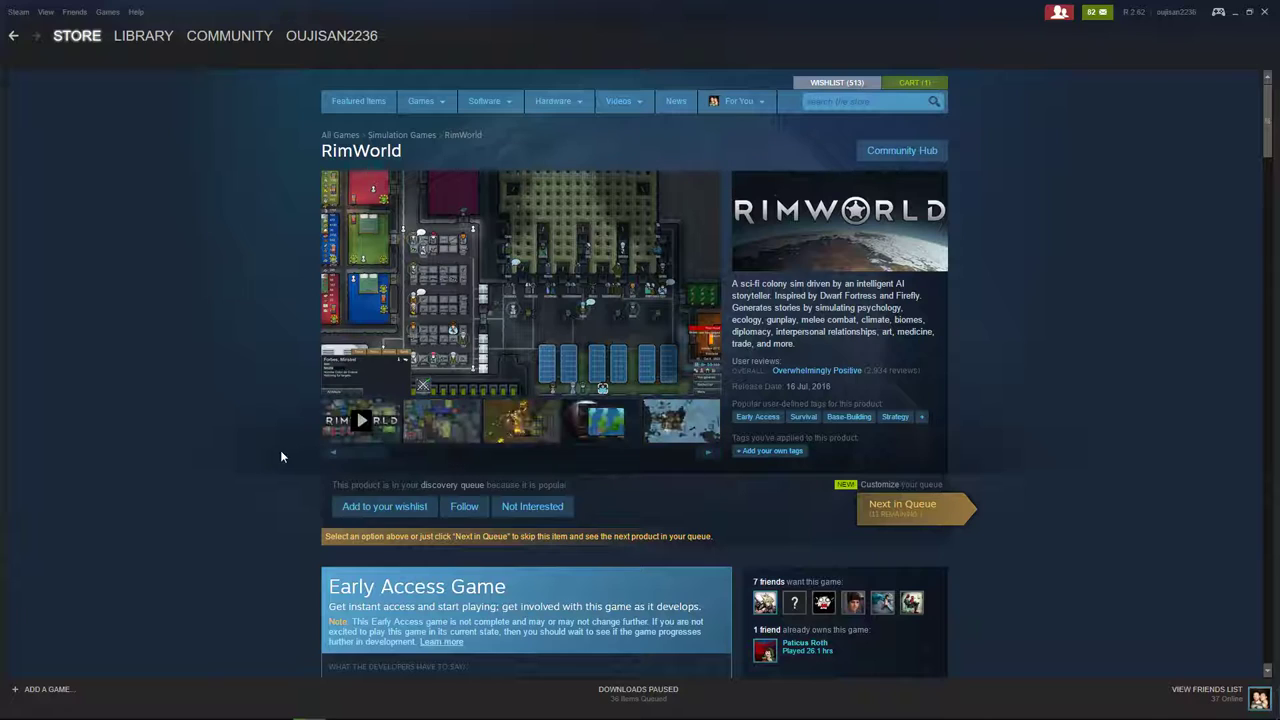
click(372, 507)
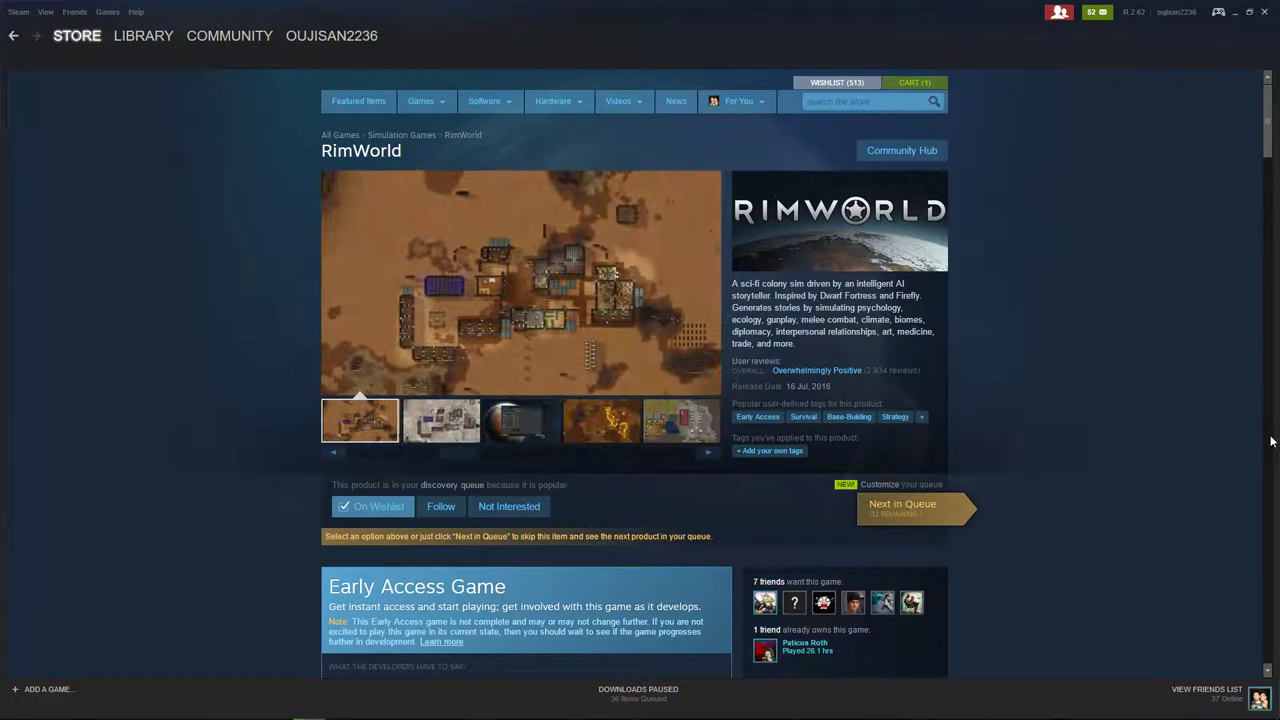
mouse_move(77, 36)
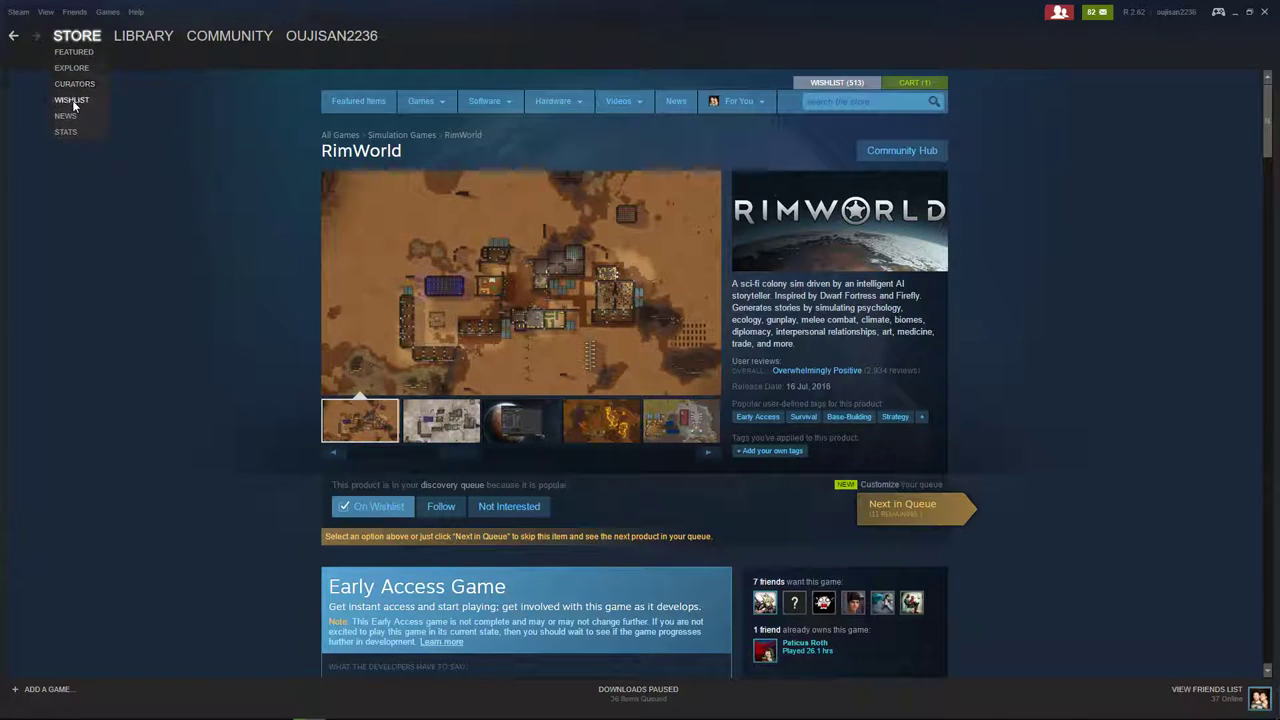
- Go from the RimWorld page to the account's wishlist of games
click(72, 100)
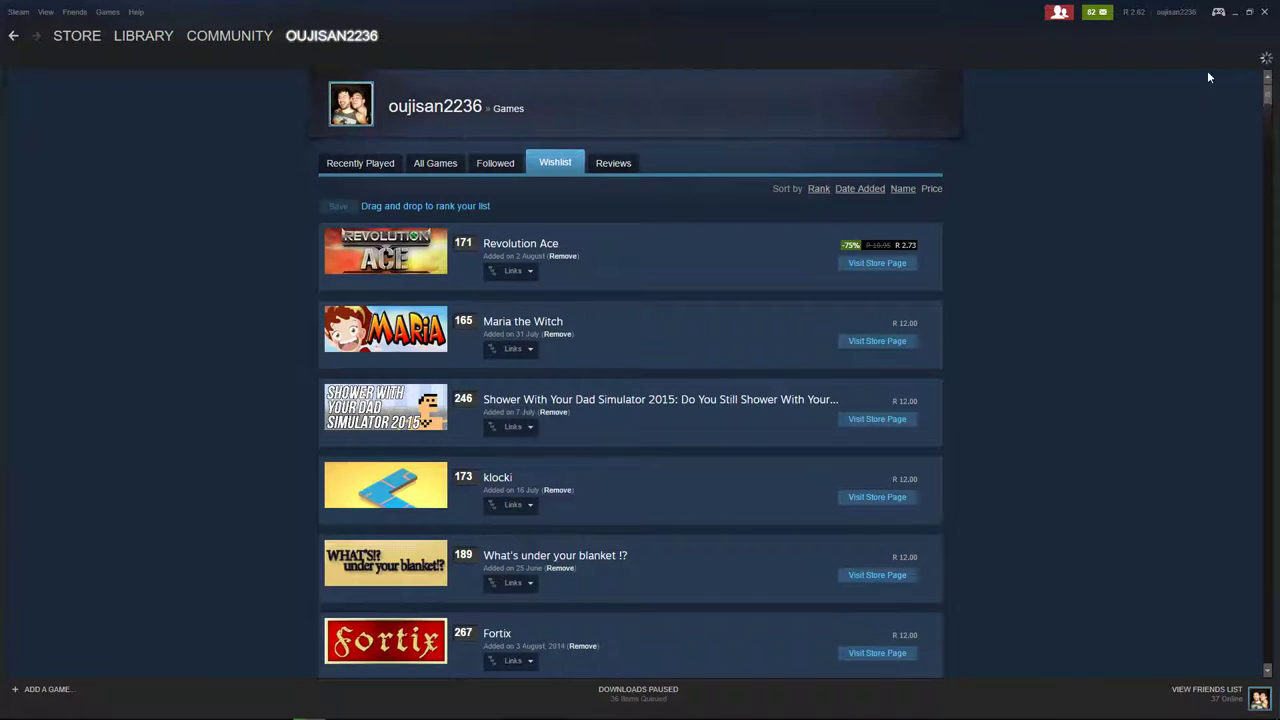
mouse_move(1266, 92)
mouse_down()
mouse_move(1266, 600)
mouse_move(1246, 451)
mouse_move(1235, 73)
mouse_up()
scroll(797, 264, down, 3)
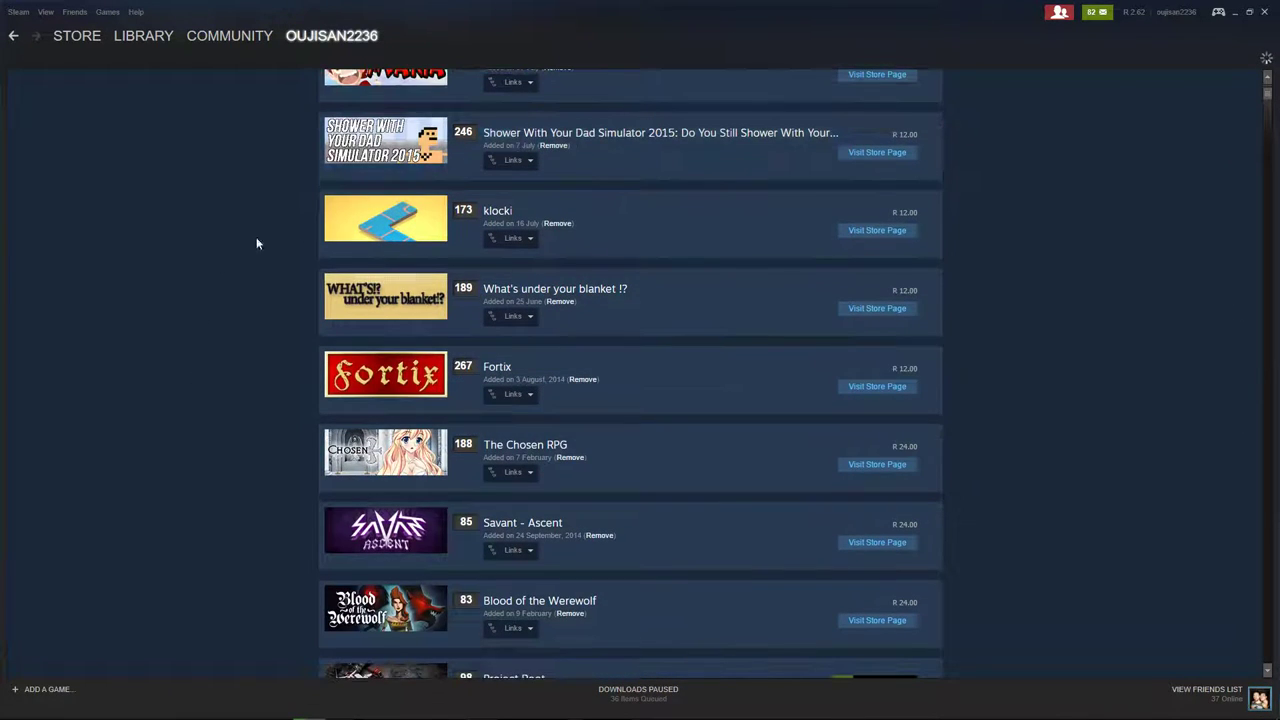
scroll(850, 280, down, 5)
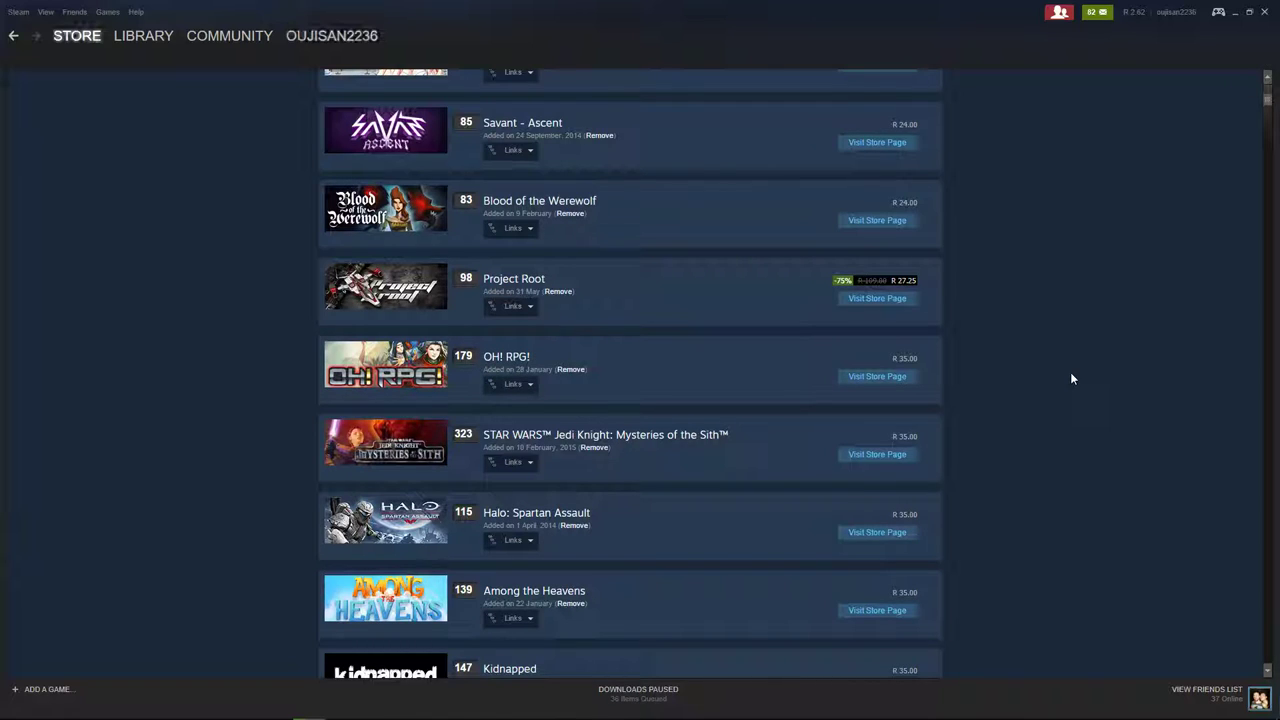
scroll(1070, 372, down, 2)
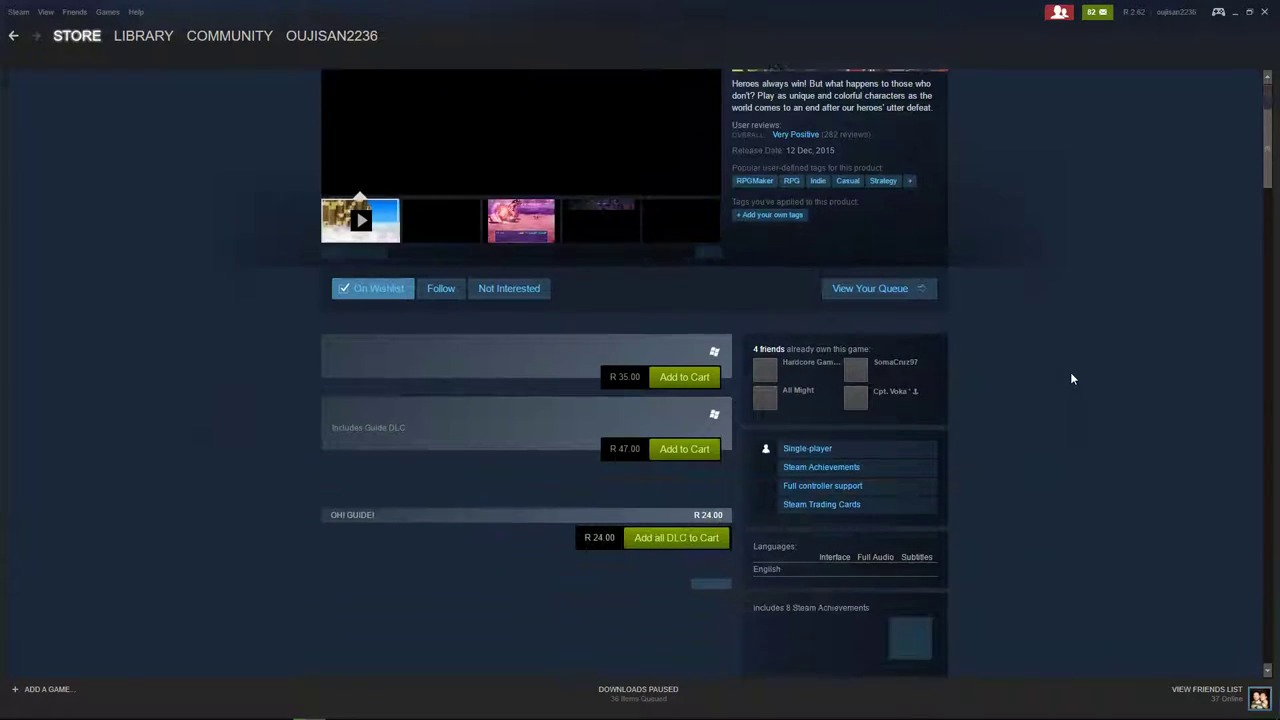
scroll(1074, 372, down, 2)
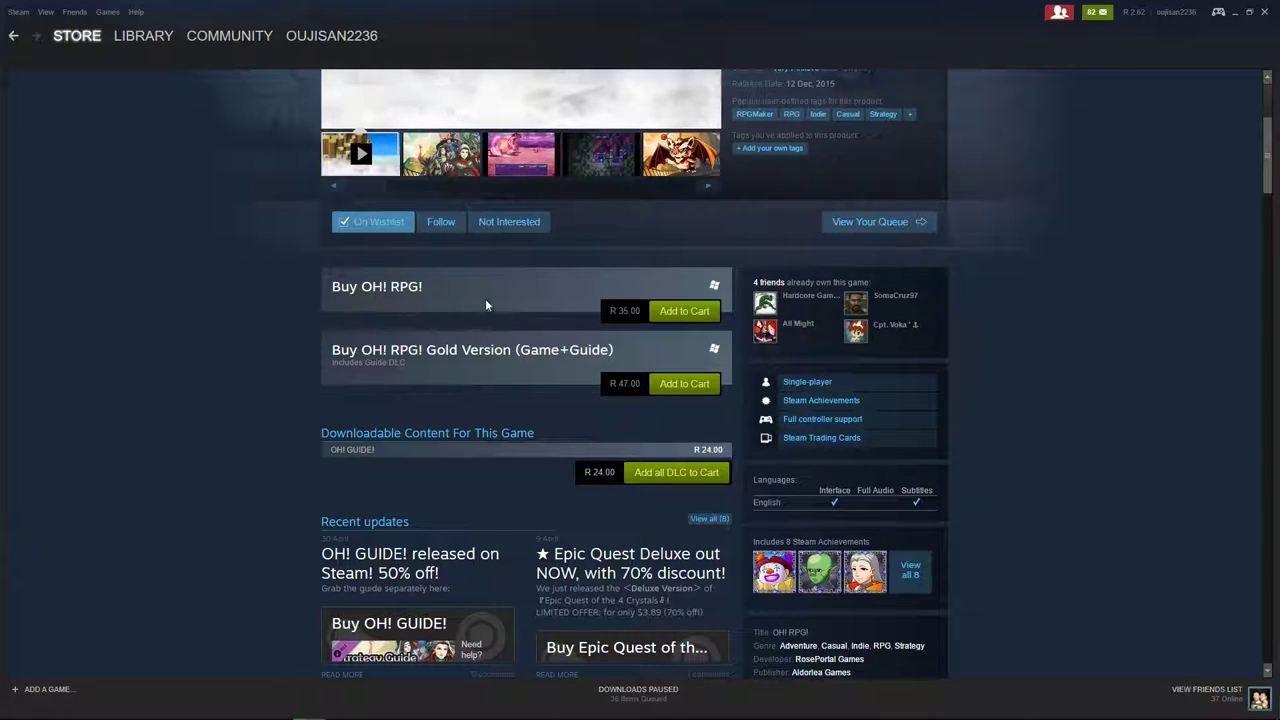
scroll(526, 320, up, 2)
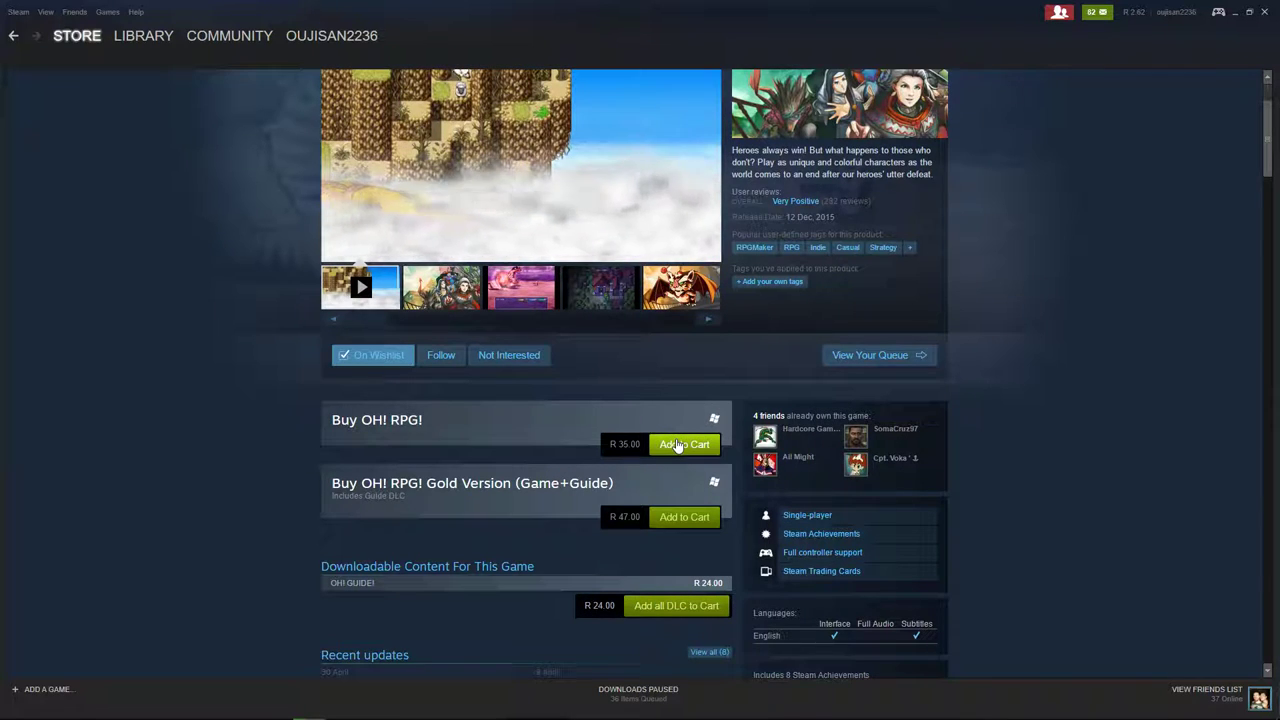
scroll(905, 370, up, 2)
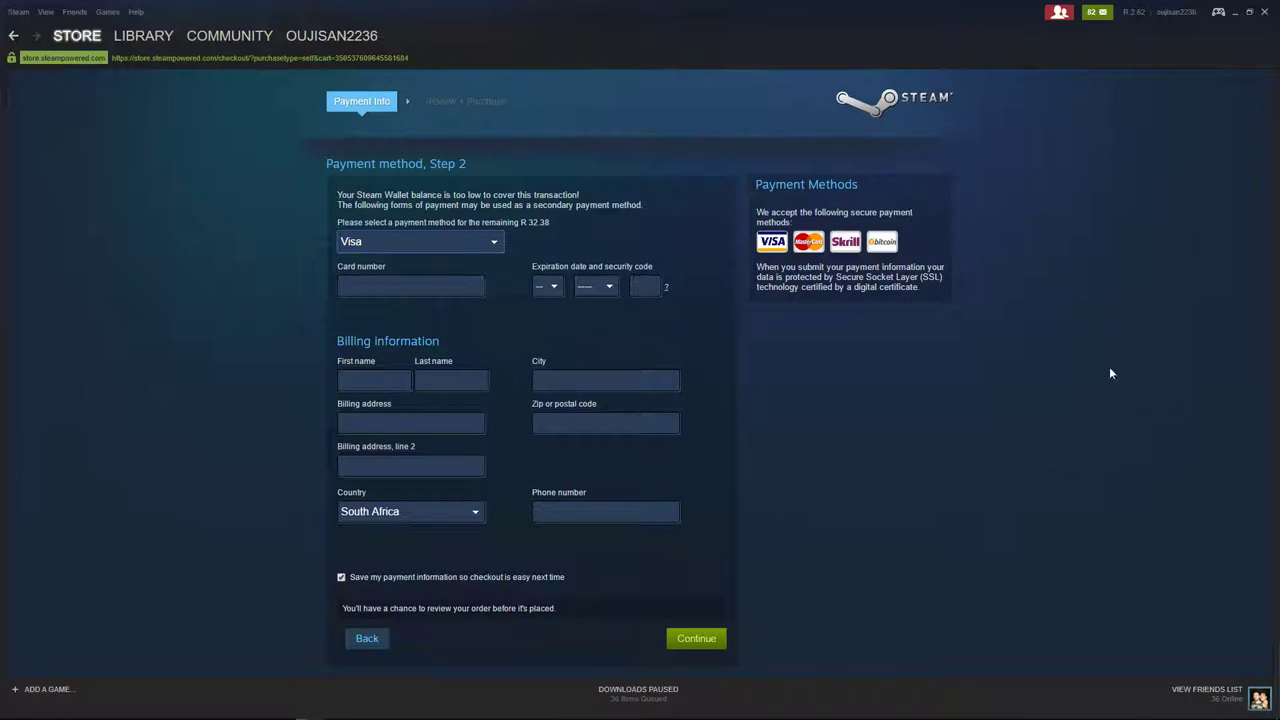
click(448, 243)
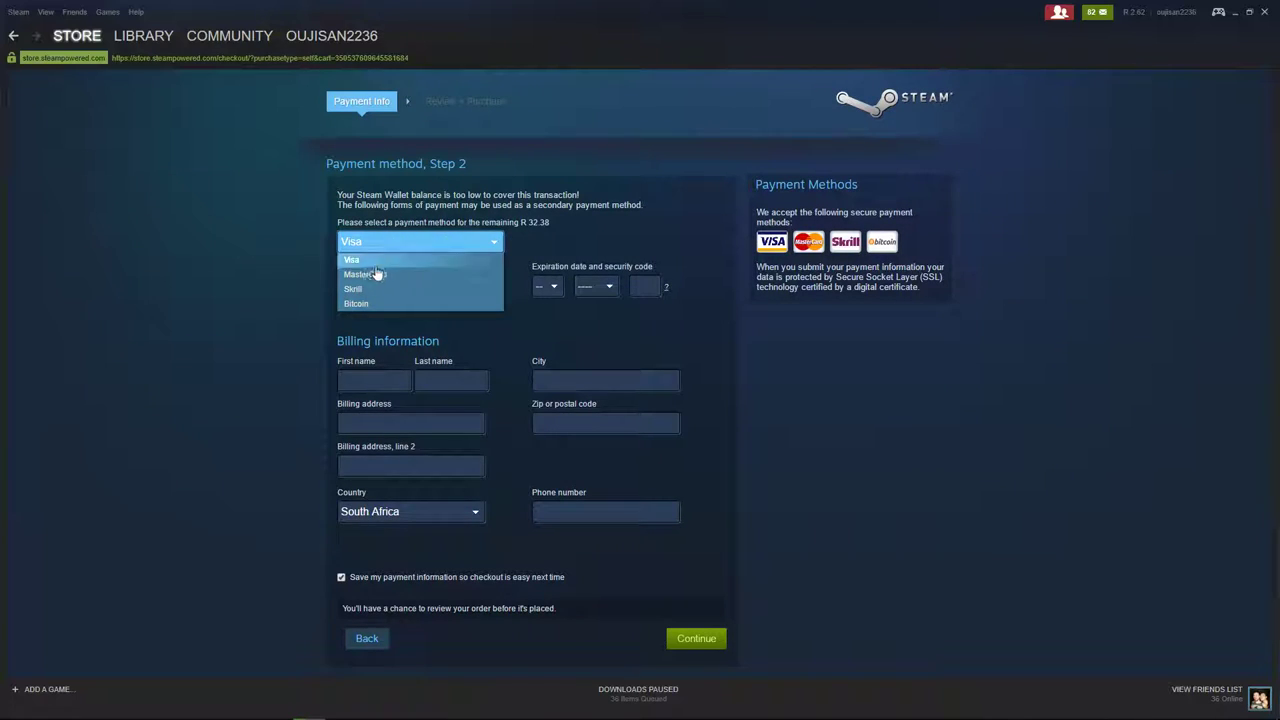
click(440, 259)
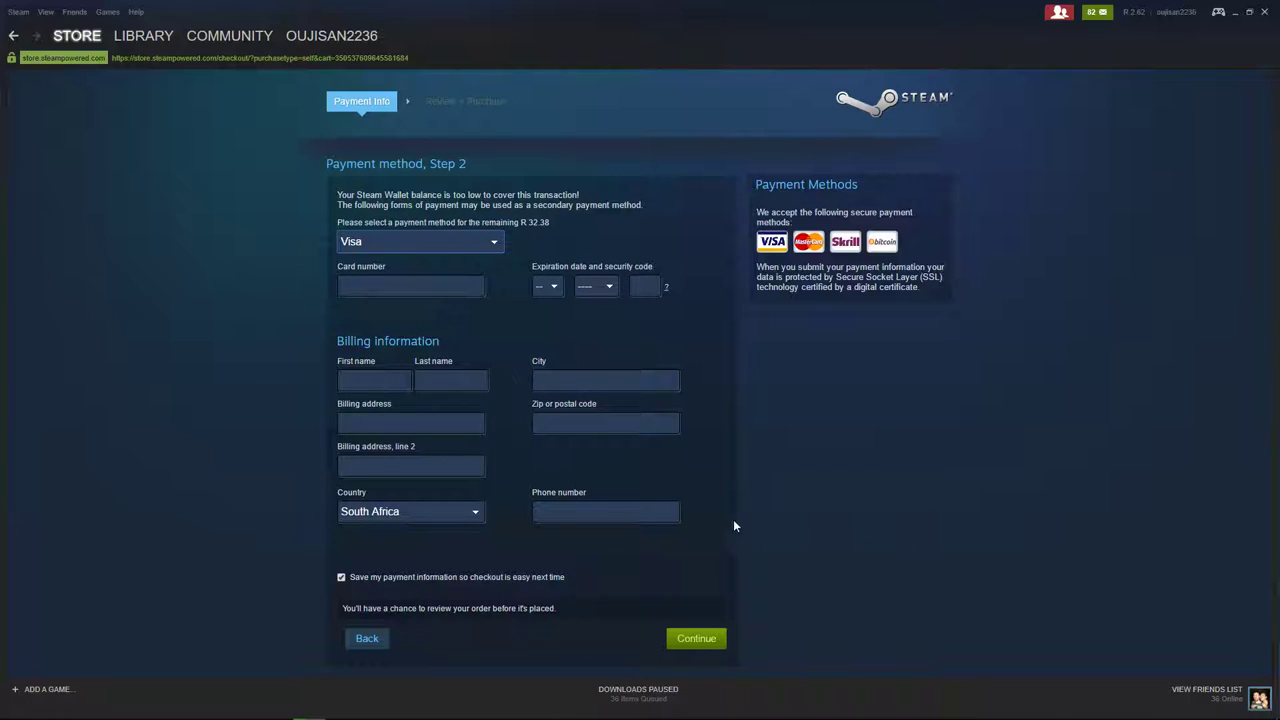
click(363, 646)
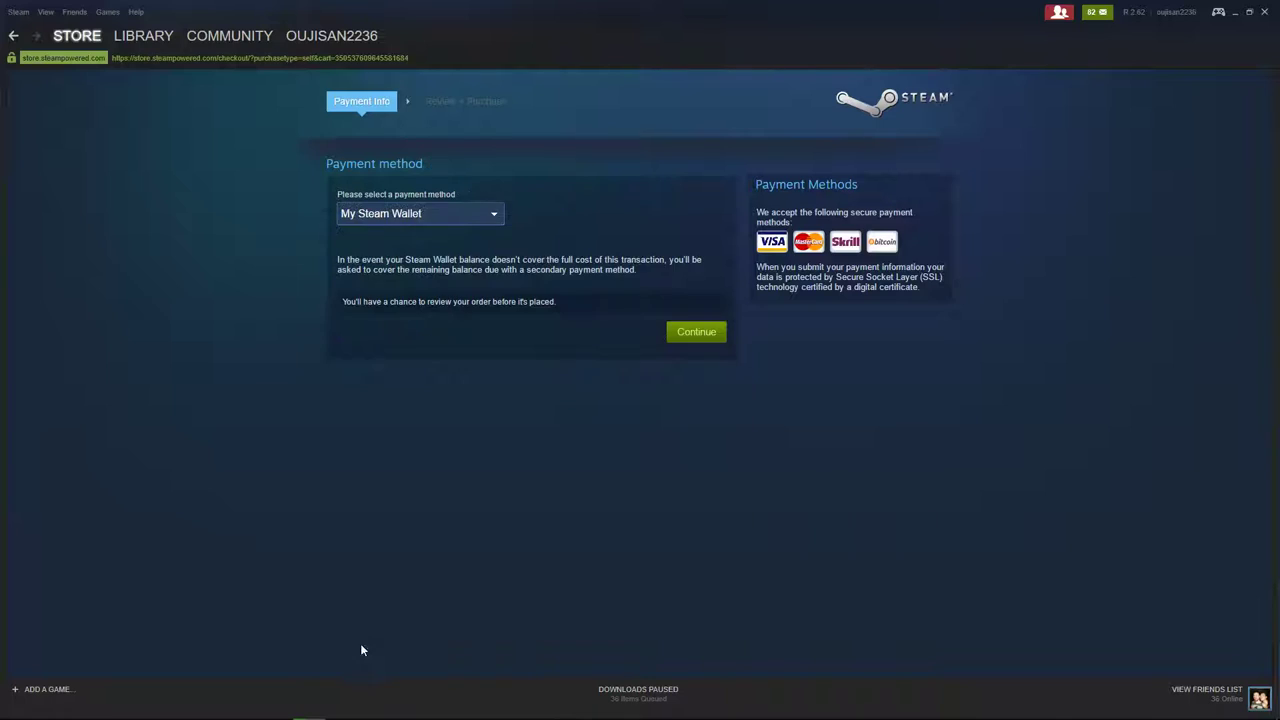
click(372, 220)
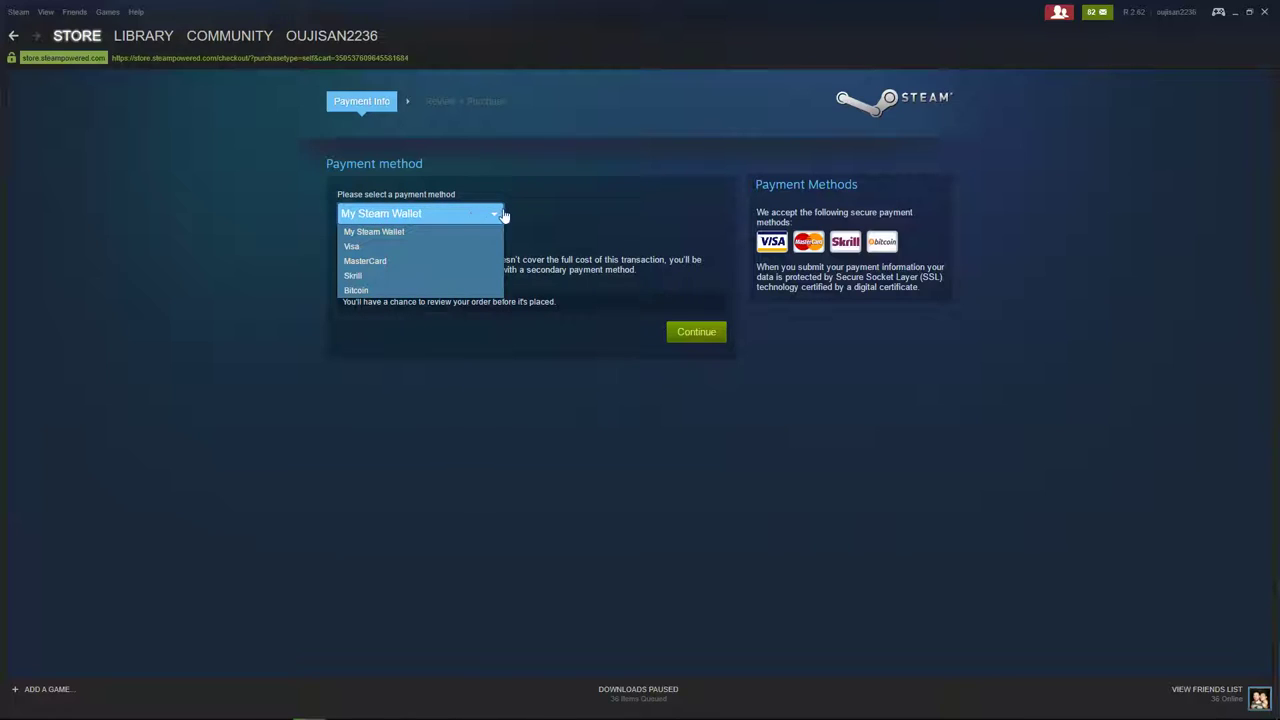
click(1216, 277)
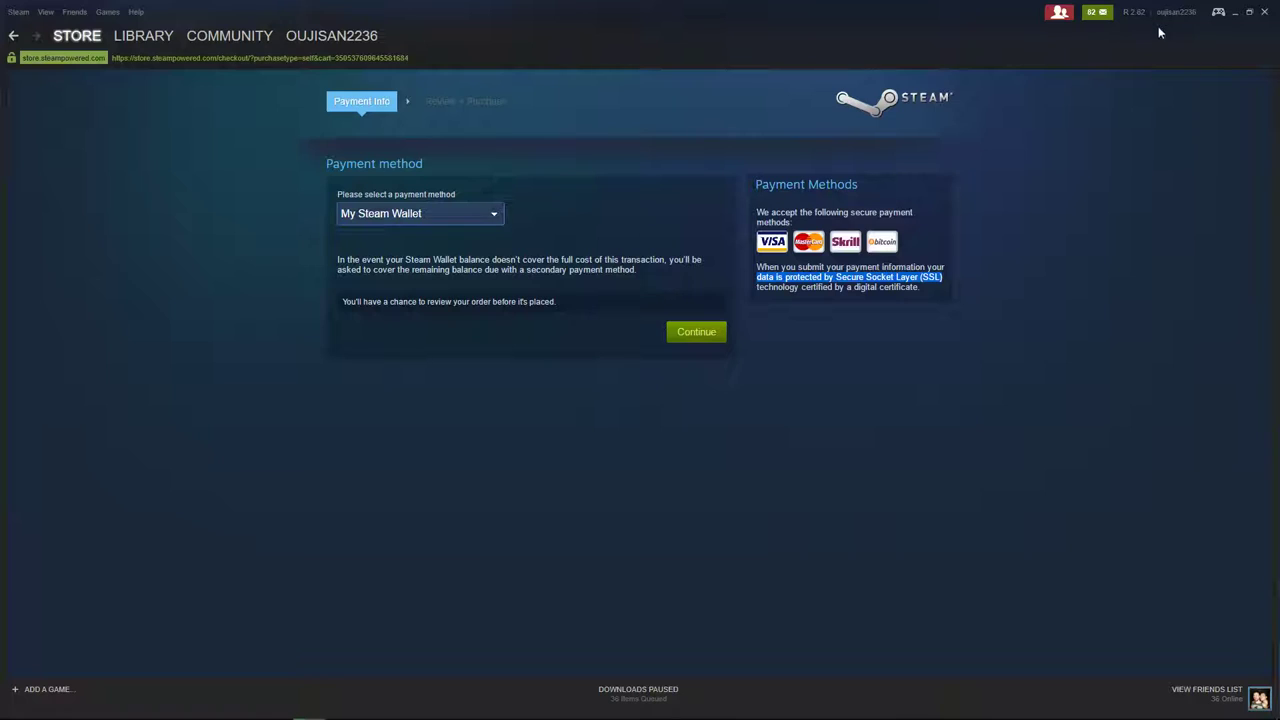
click(481, 220)
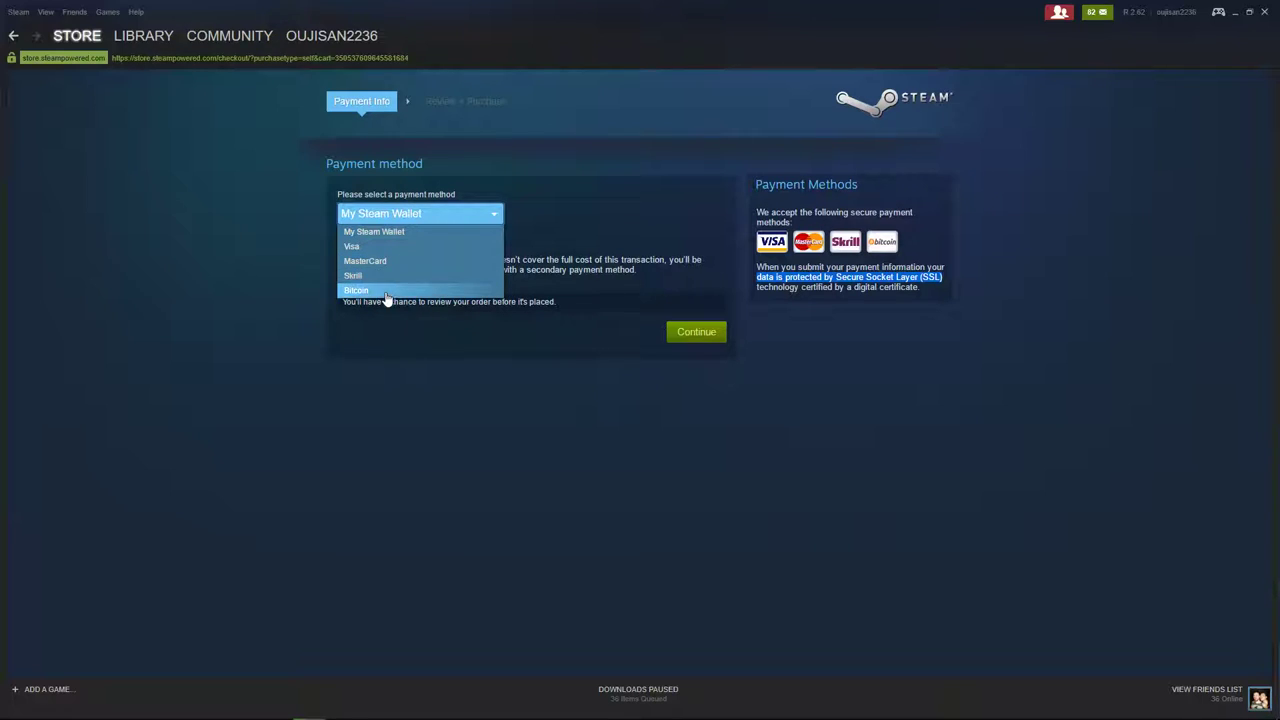
click(490, 415)
click(440, 218)
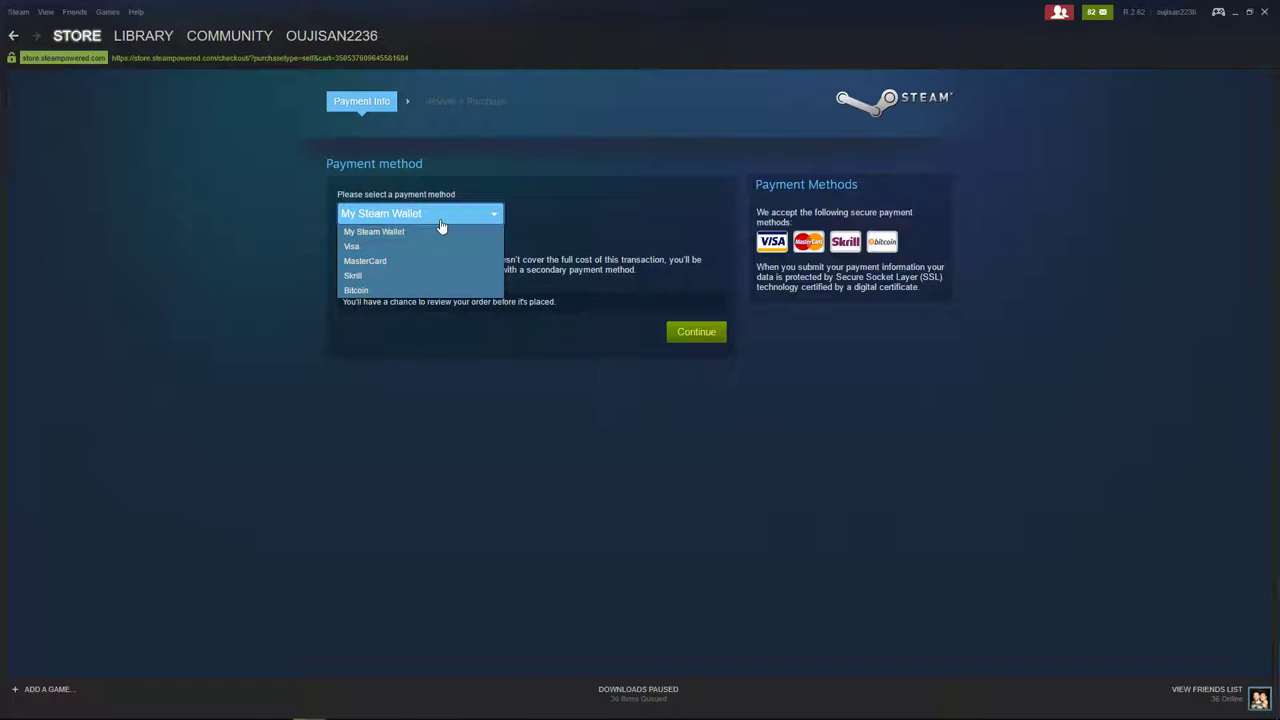
click(416, 232)
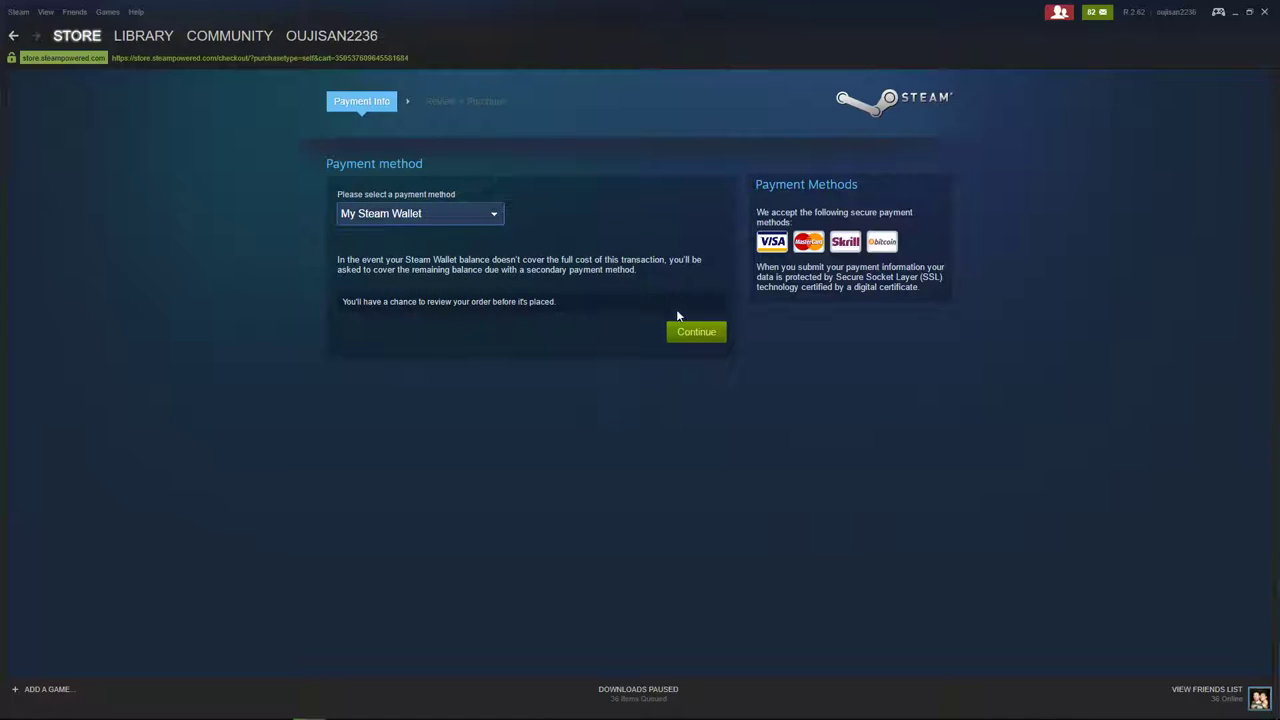
click(699, 337)
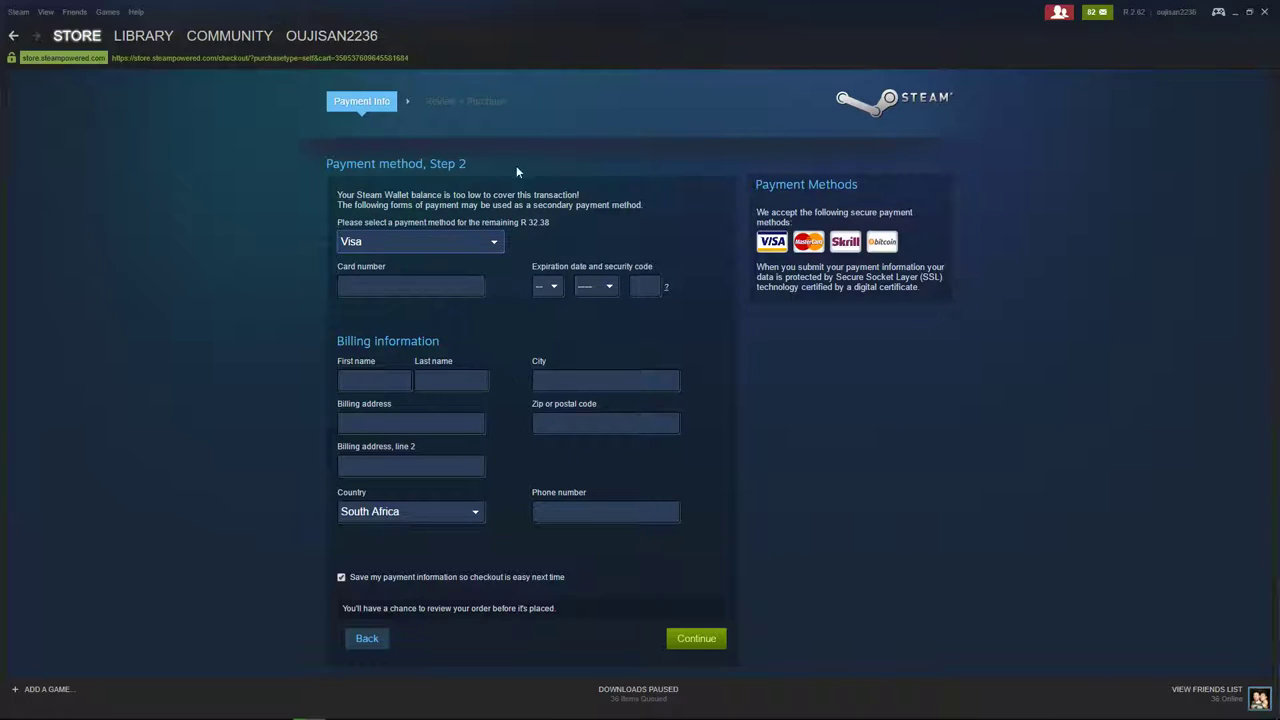
- Enter the card number with expiry month 09 and year 2024
drag(526, 223, 552, 223)
click(612, 219)
click(420, 286)
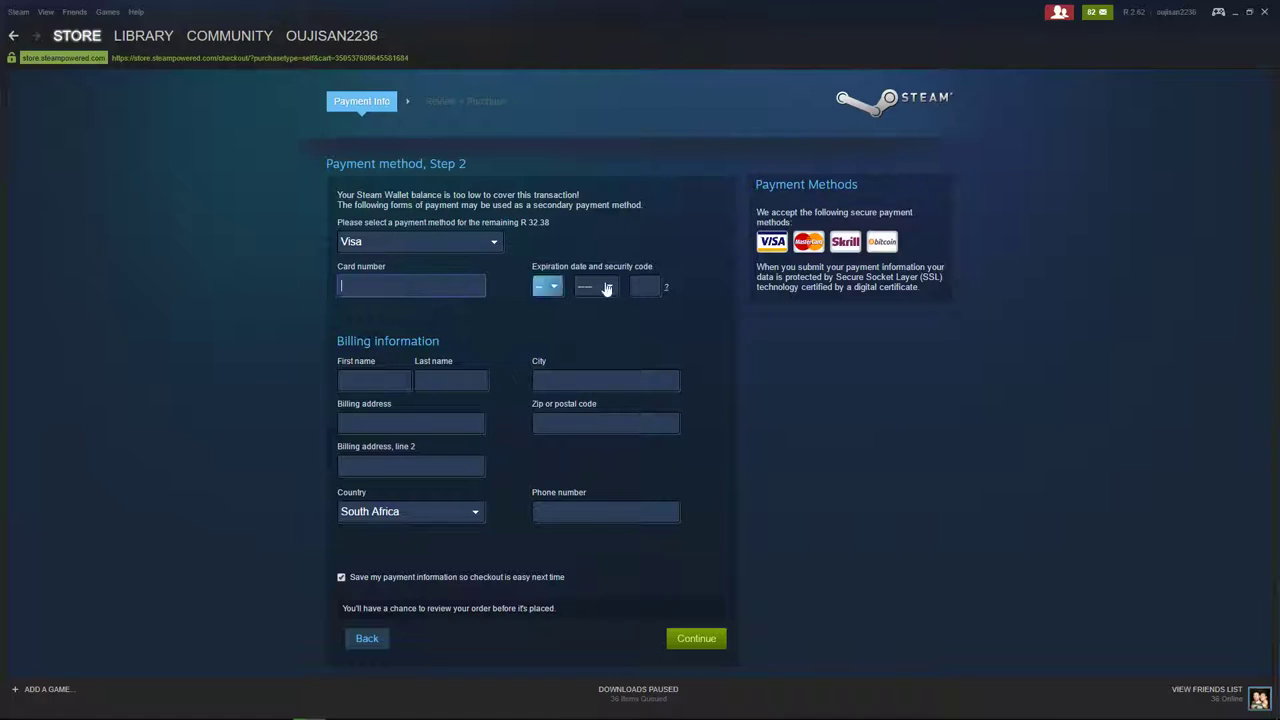
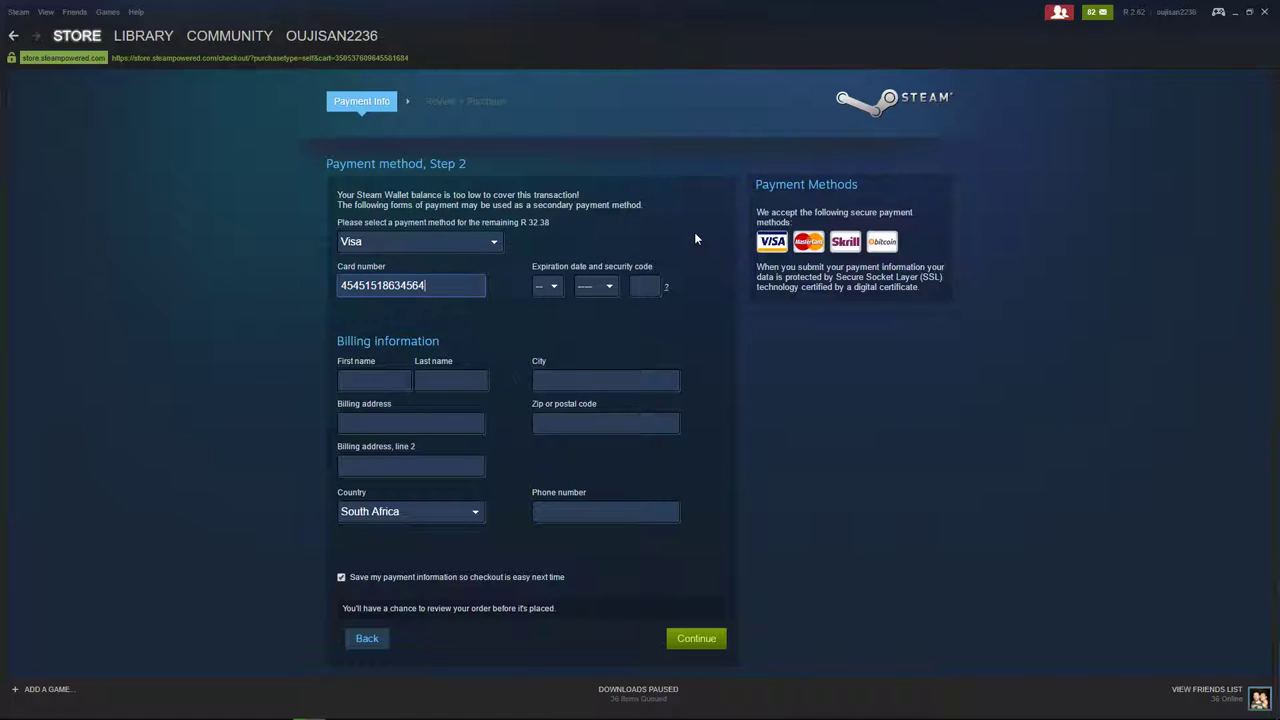
click(603, 288)
click(612, 420)
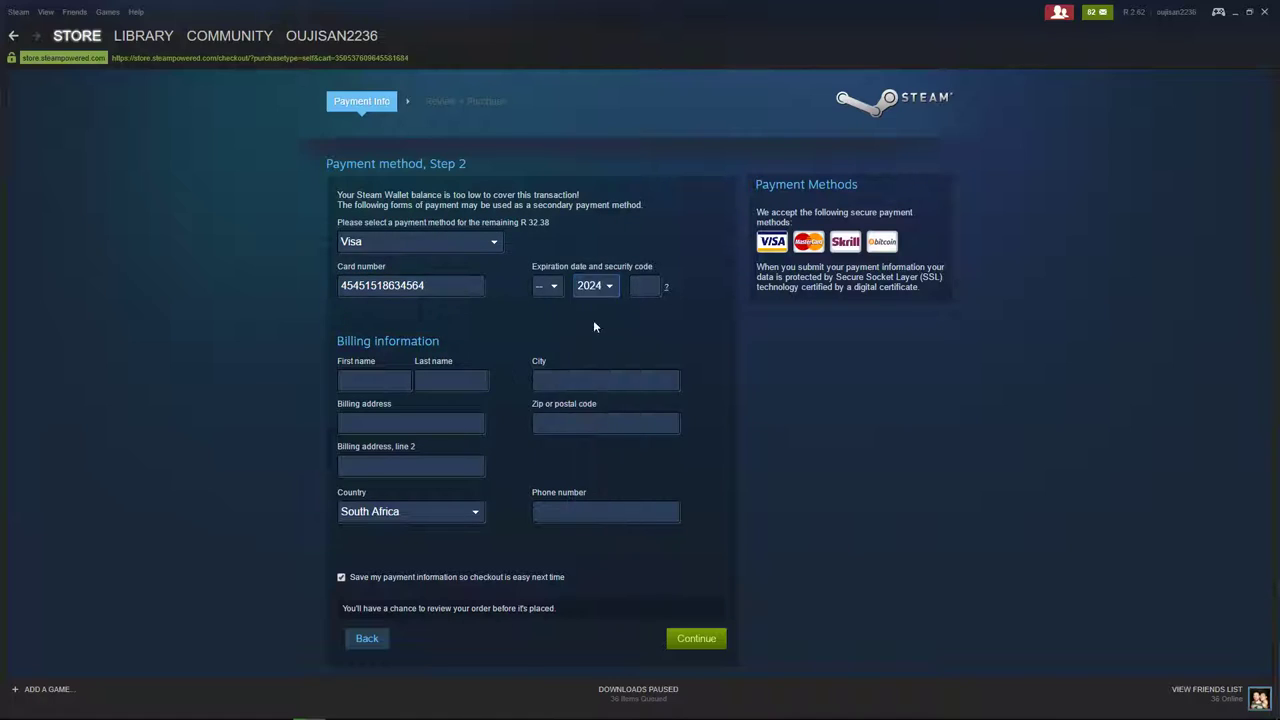
click(548, 286)
click(548, 440)
- Fill in the first name, last name and city billing fields
click(372, 380)
text(fsfsfr)
key(Tab)
text(fssfs)
click(645, 383)
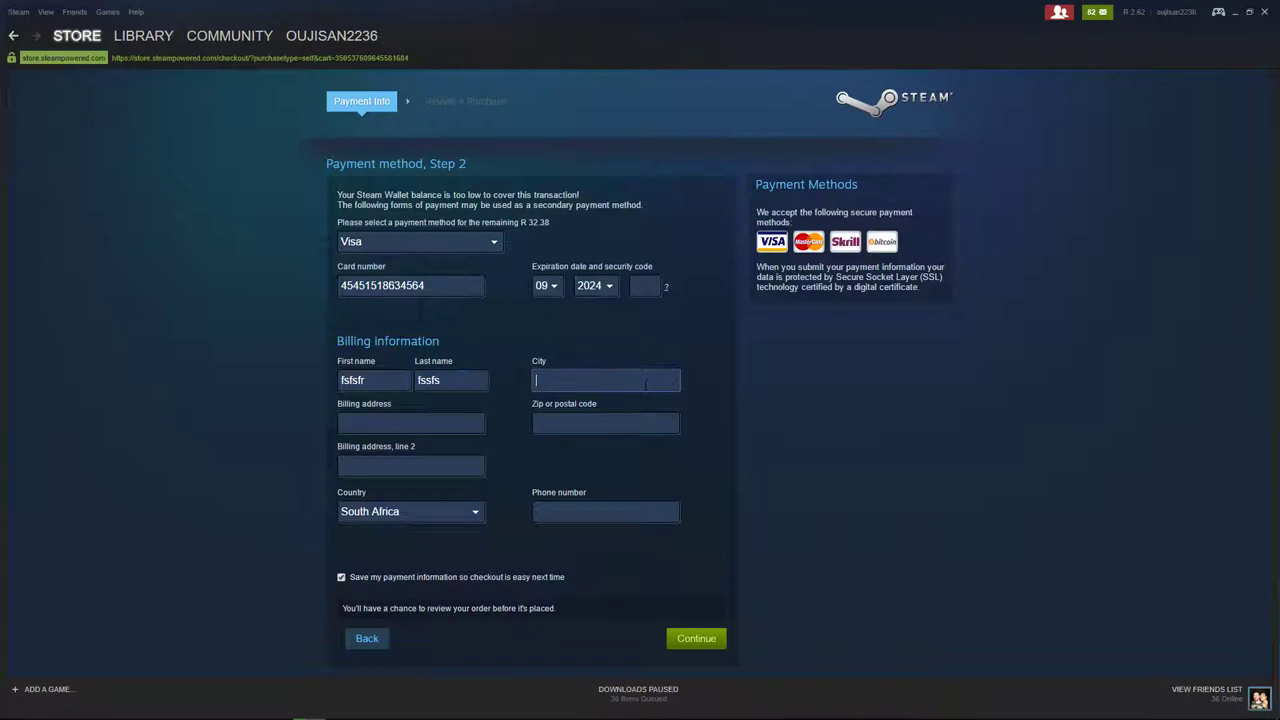
text(sfsf)
key(Tab)
click(480, 423)
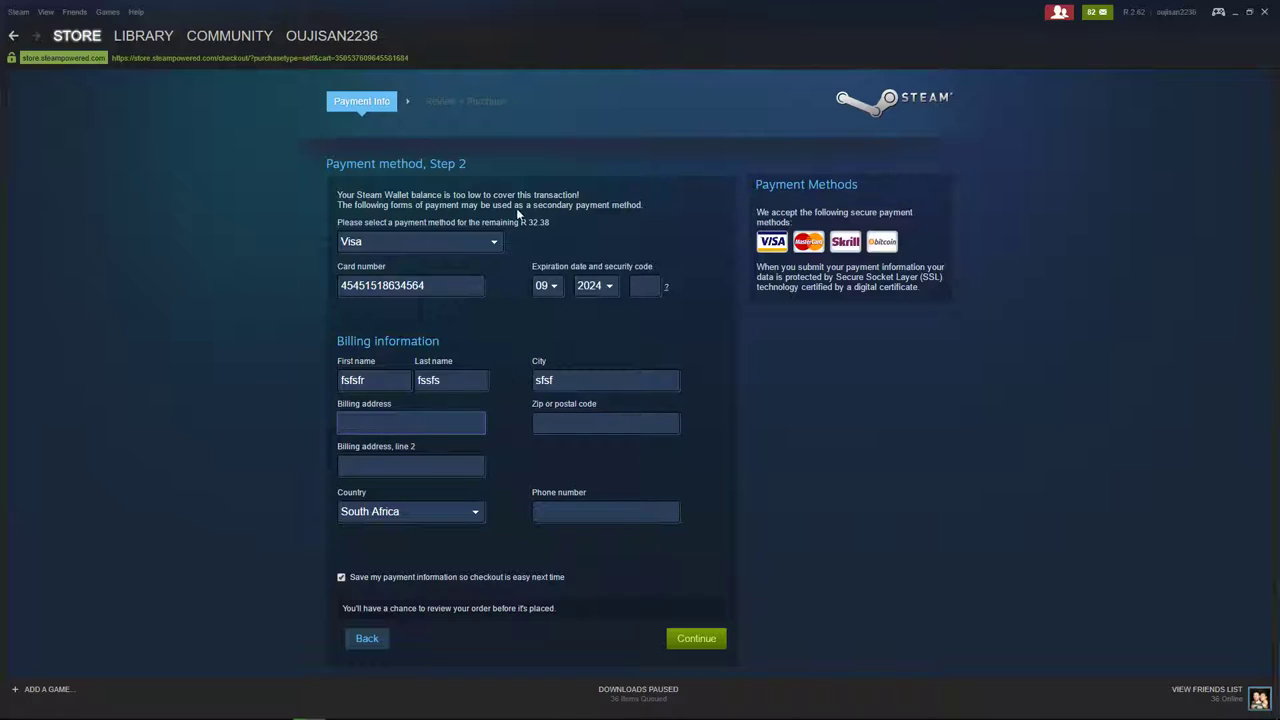
key(shift+Tab)
key(shift+Tab)
key(shift+Tab)
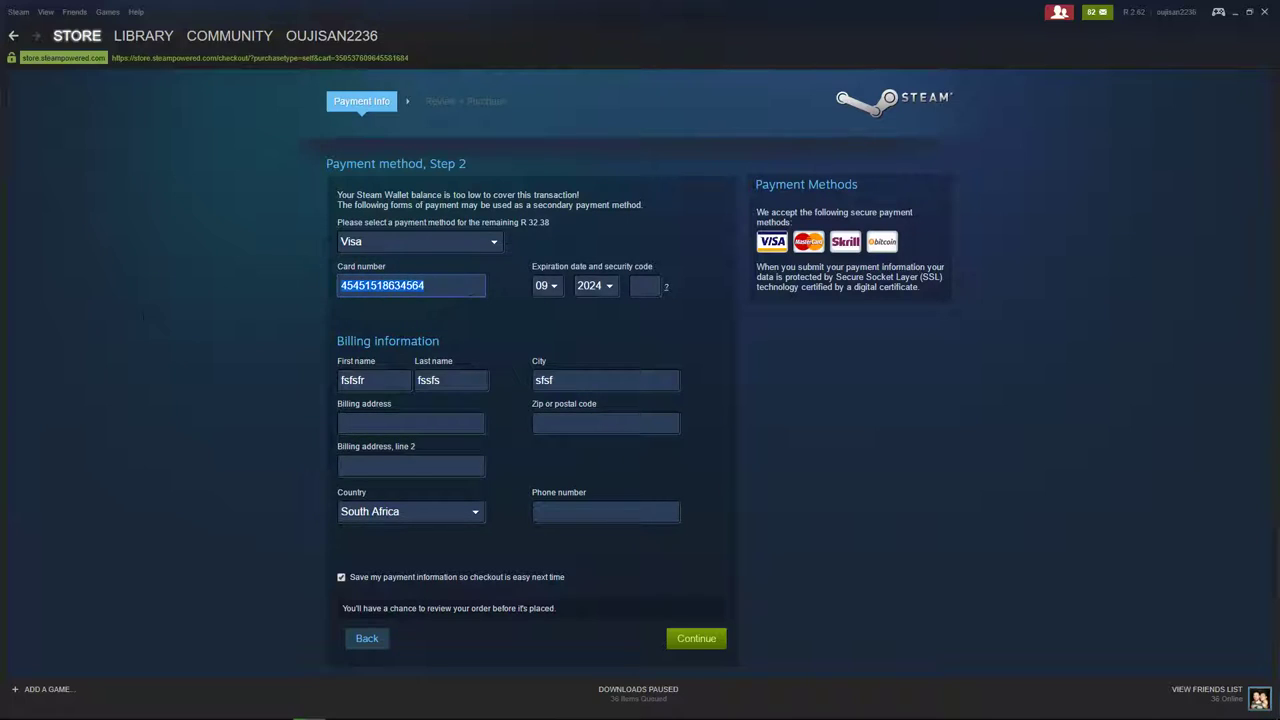
click(871, 383)
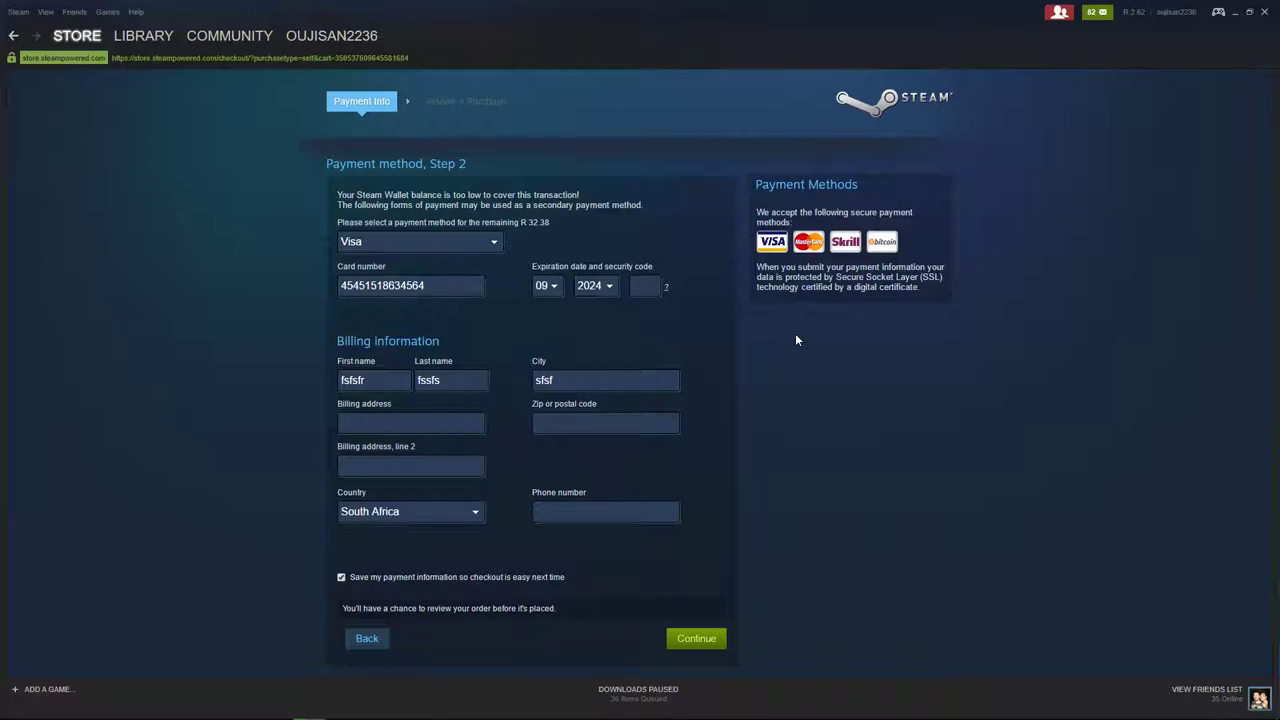
mouse_move(143, 35)
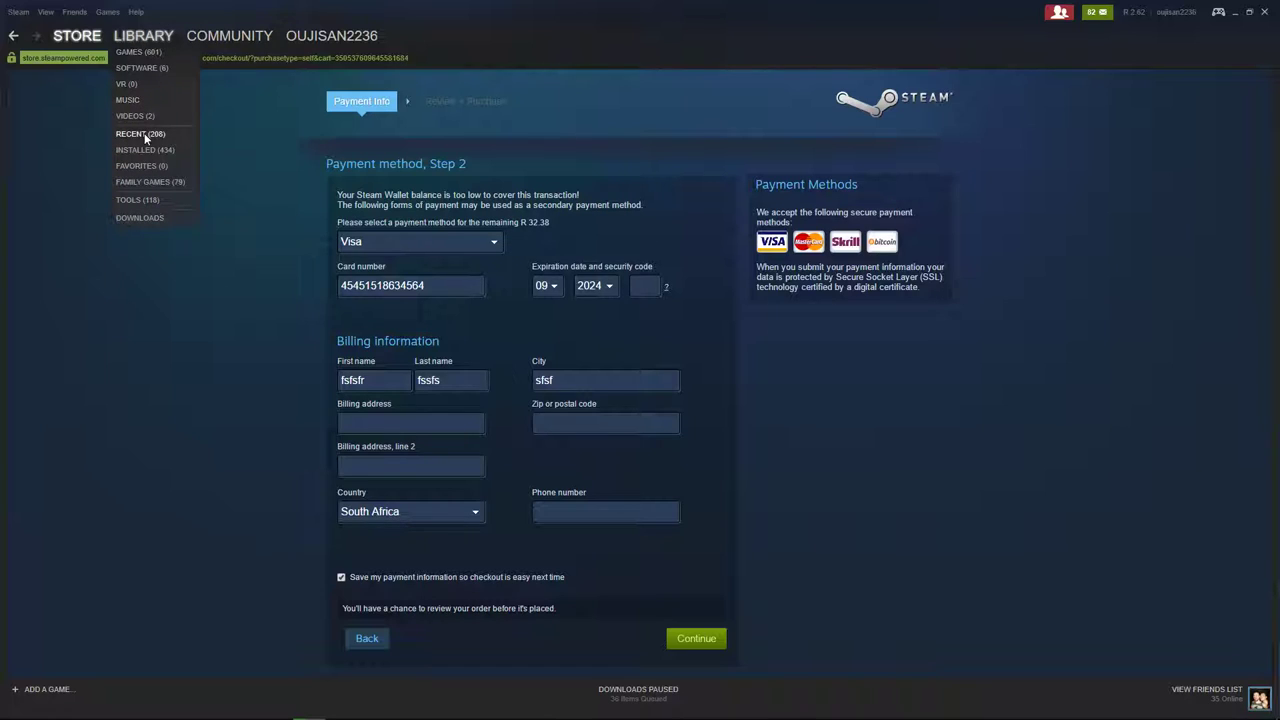
- Leave the checkout form for the game Library
click(134, 134)
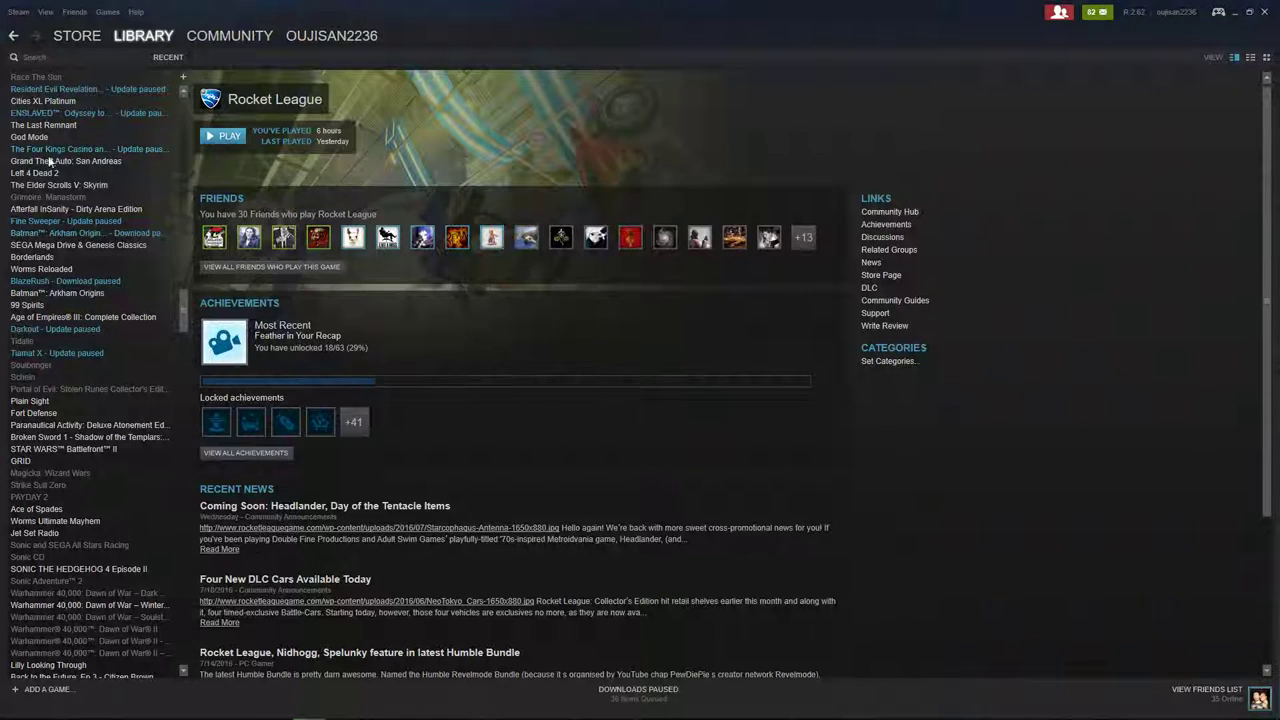